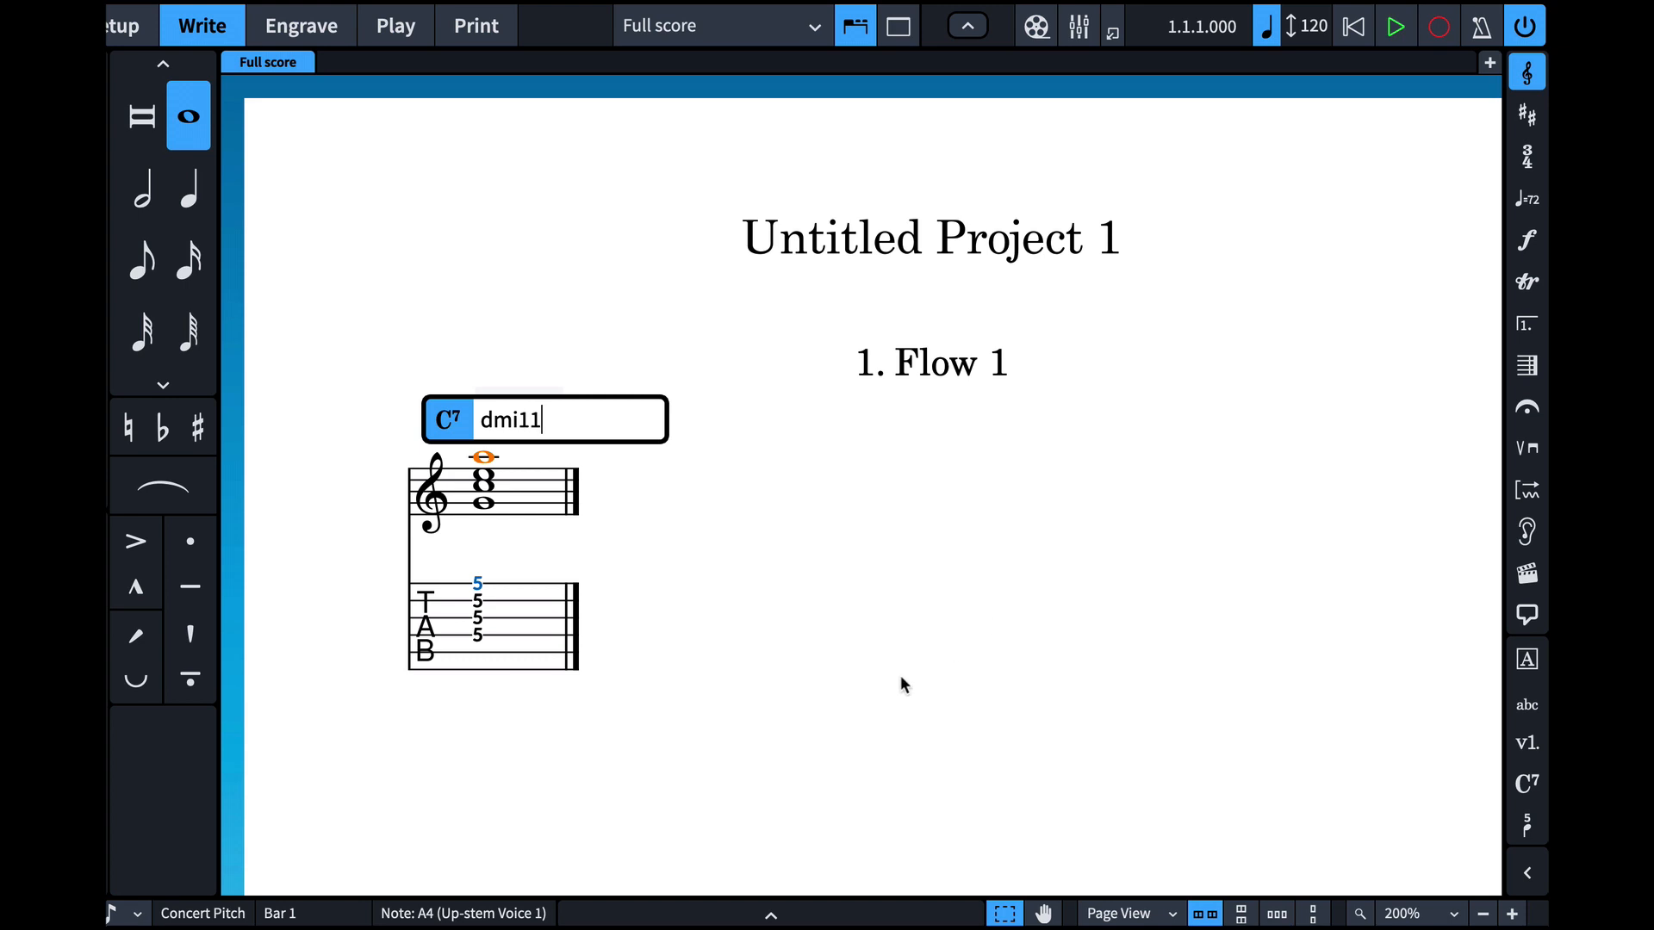
Add the chord symbol dmi11 above the first guitar chord and select its chord diagram
{"action": "key", "text": "Return"}
{"action": "key", "text": "Escape"}
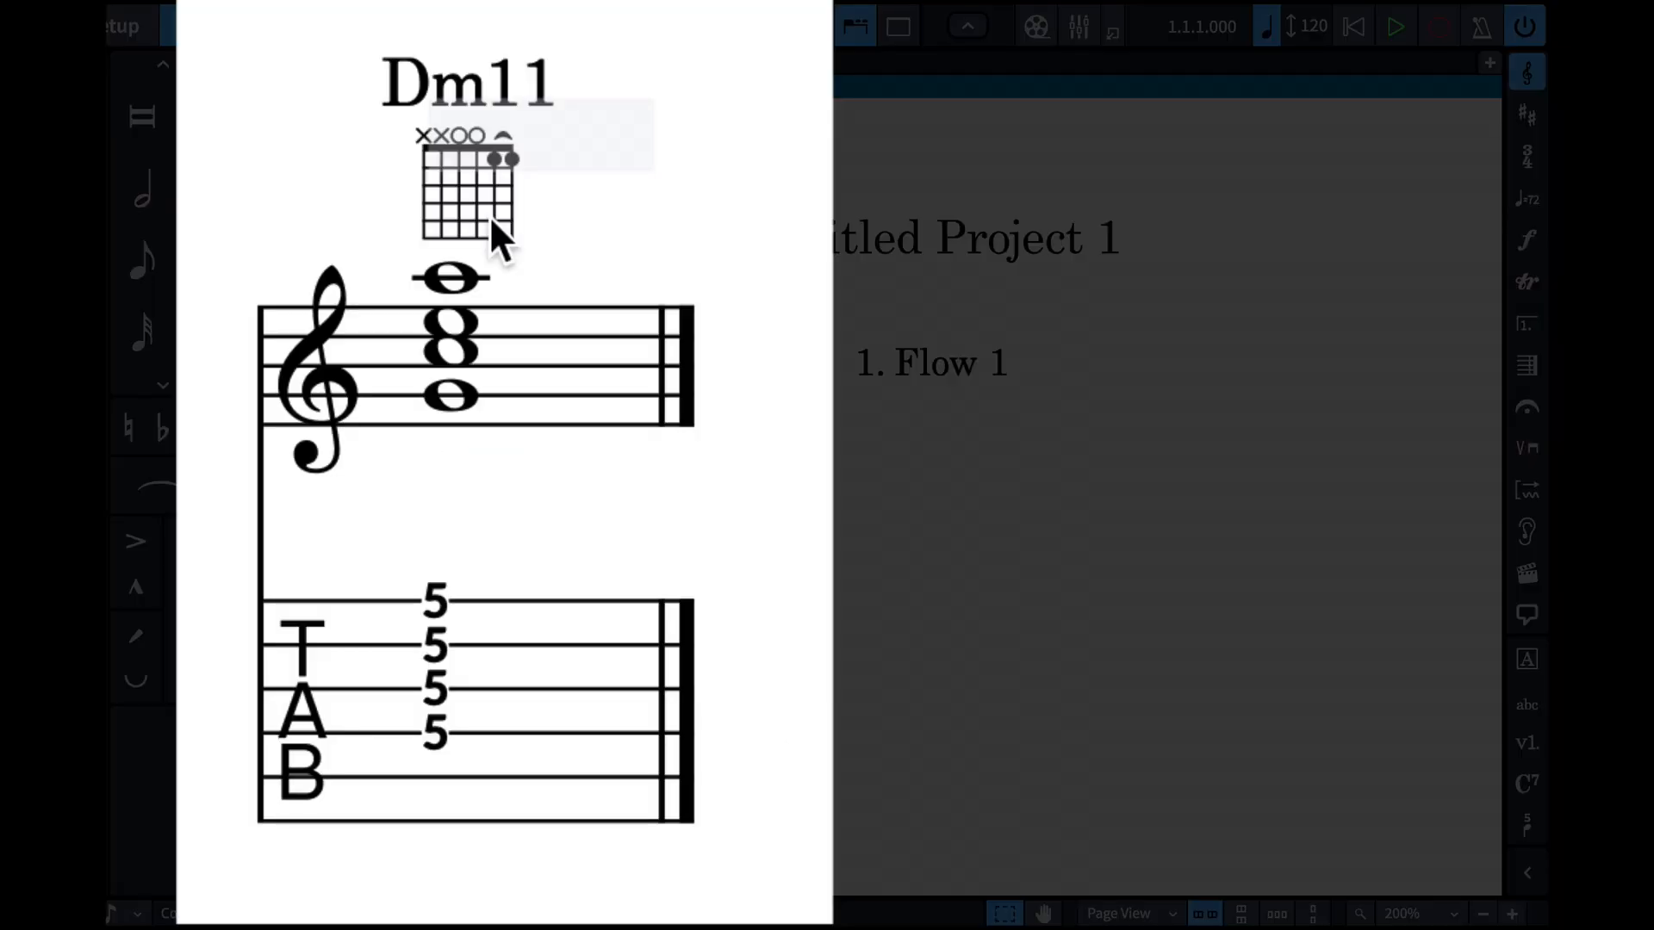
{"action": "left_click", "coordinate": [499, 437]}
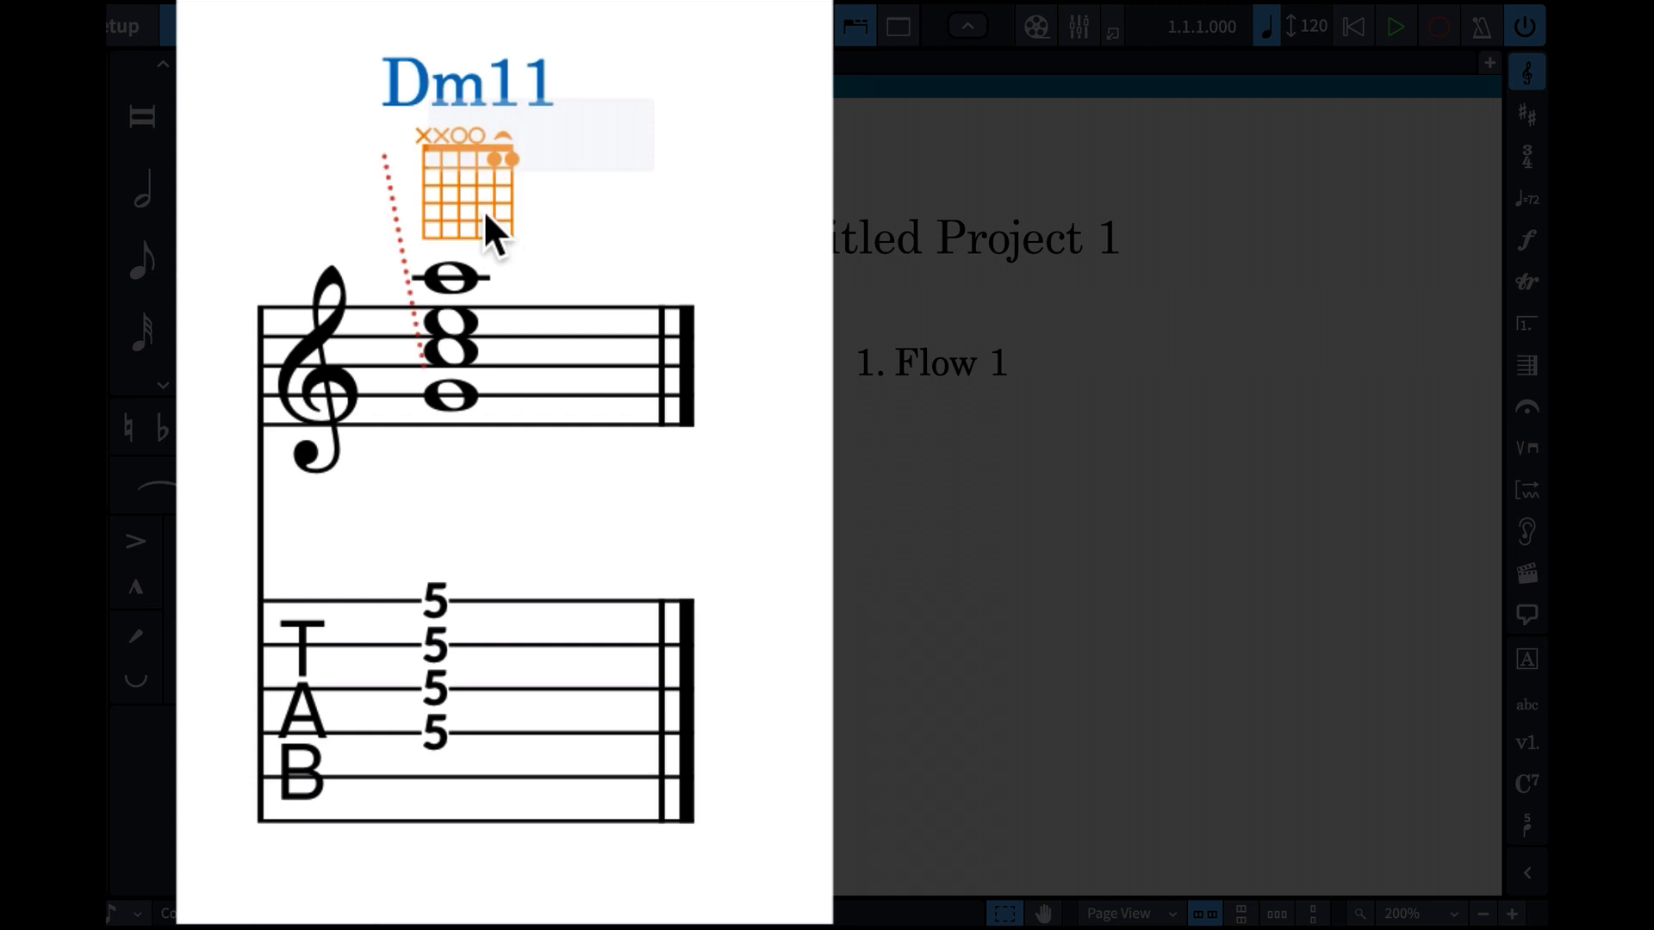
{"action": "left_click", "coordinate": [288, 23]}
{"action": "left_click", "coordinate": [489, 215]}
{"action": "left_click", "coordinate": [289, 25]}
{"action": "left_click", "coordinate": [489, 214]}
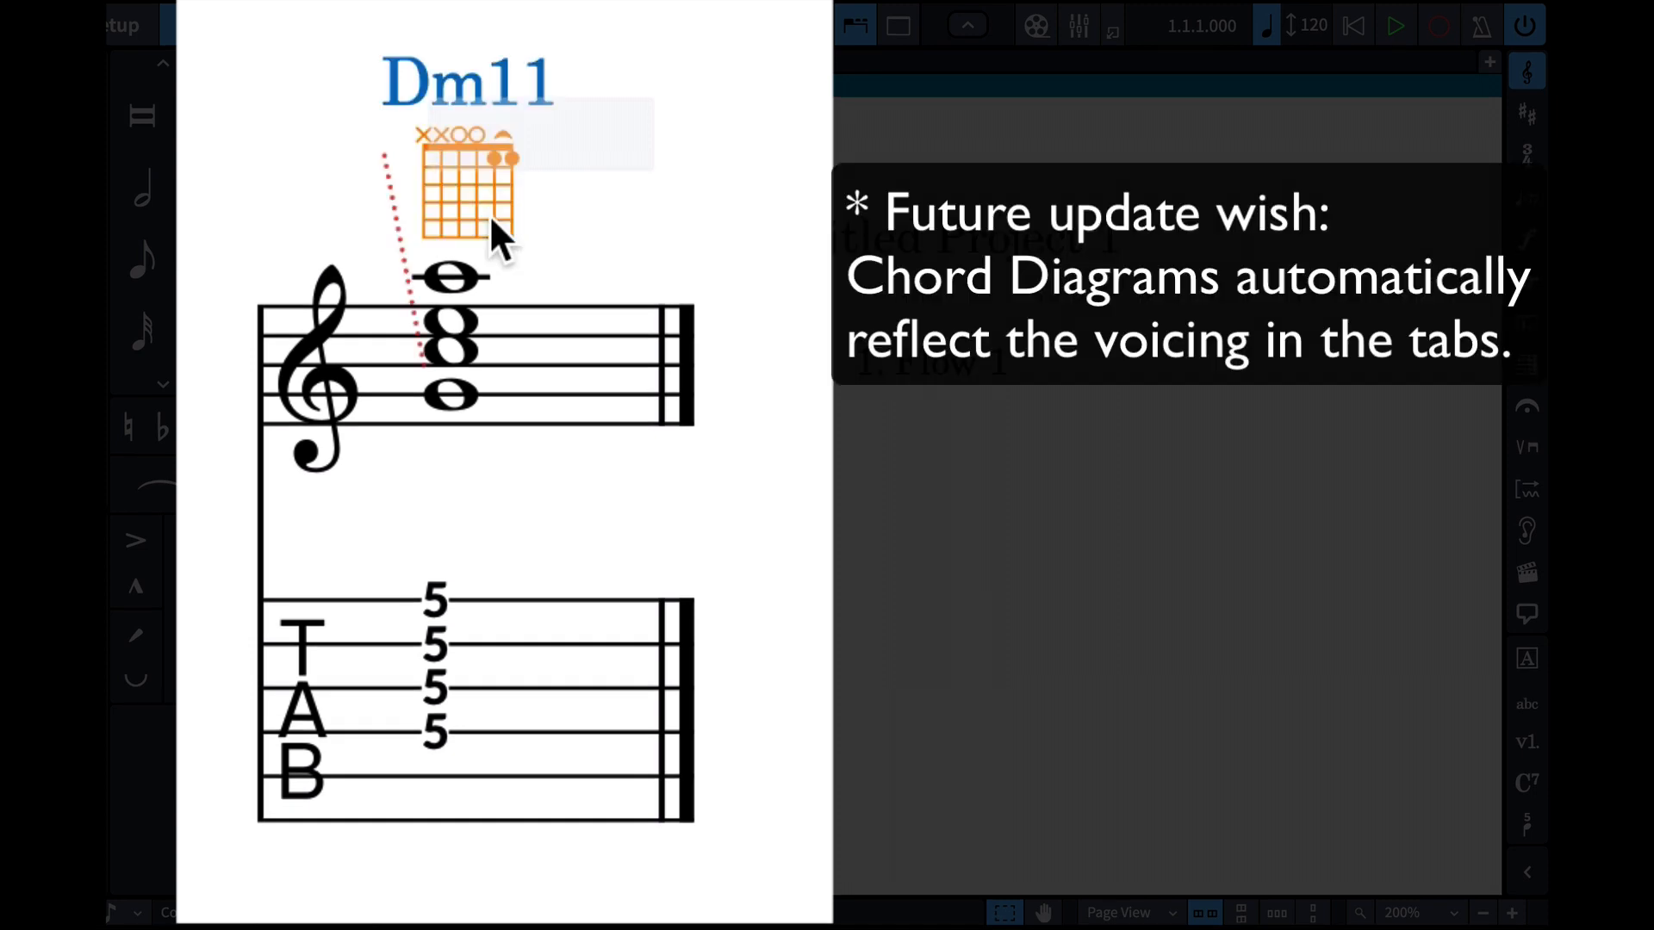
{"action": "left_click", "coordinate": [290, 28]}
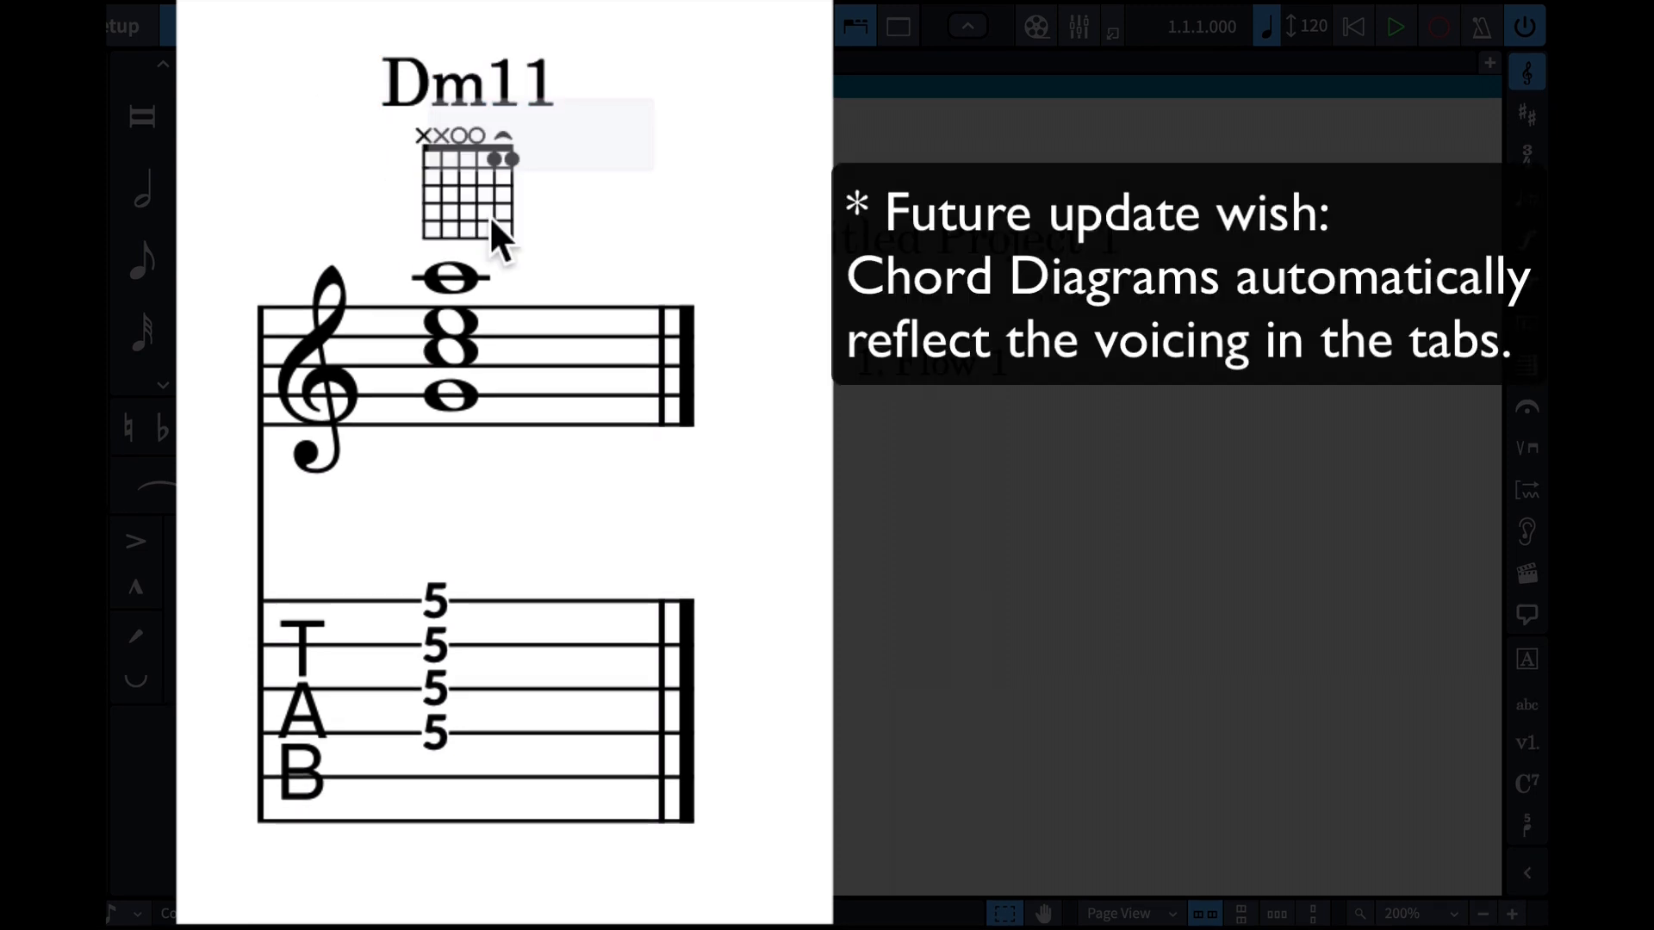
{"action": "left_click", "coordinate": [490, 218]}
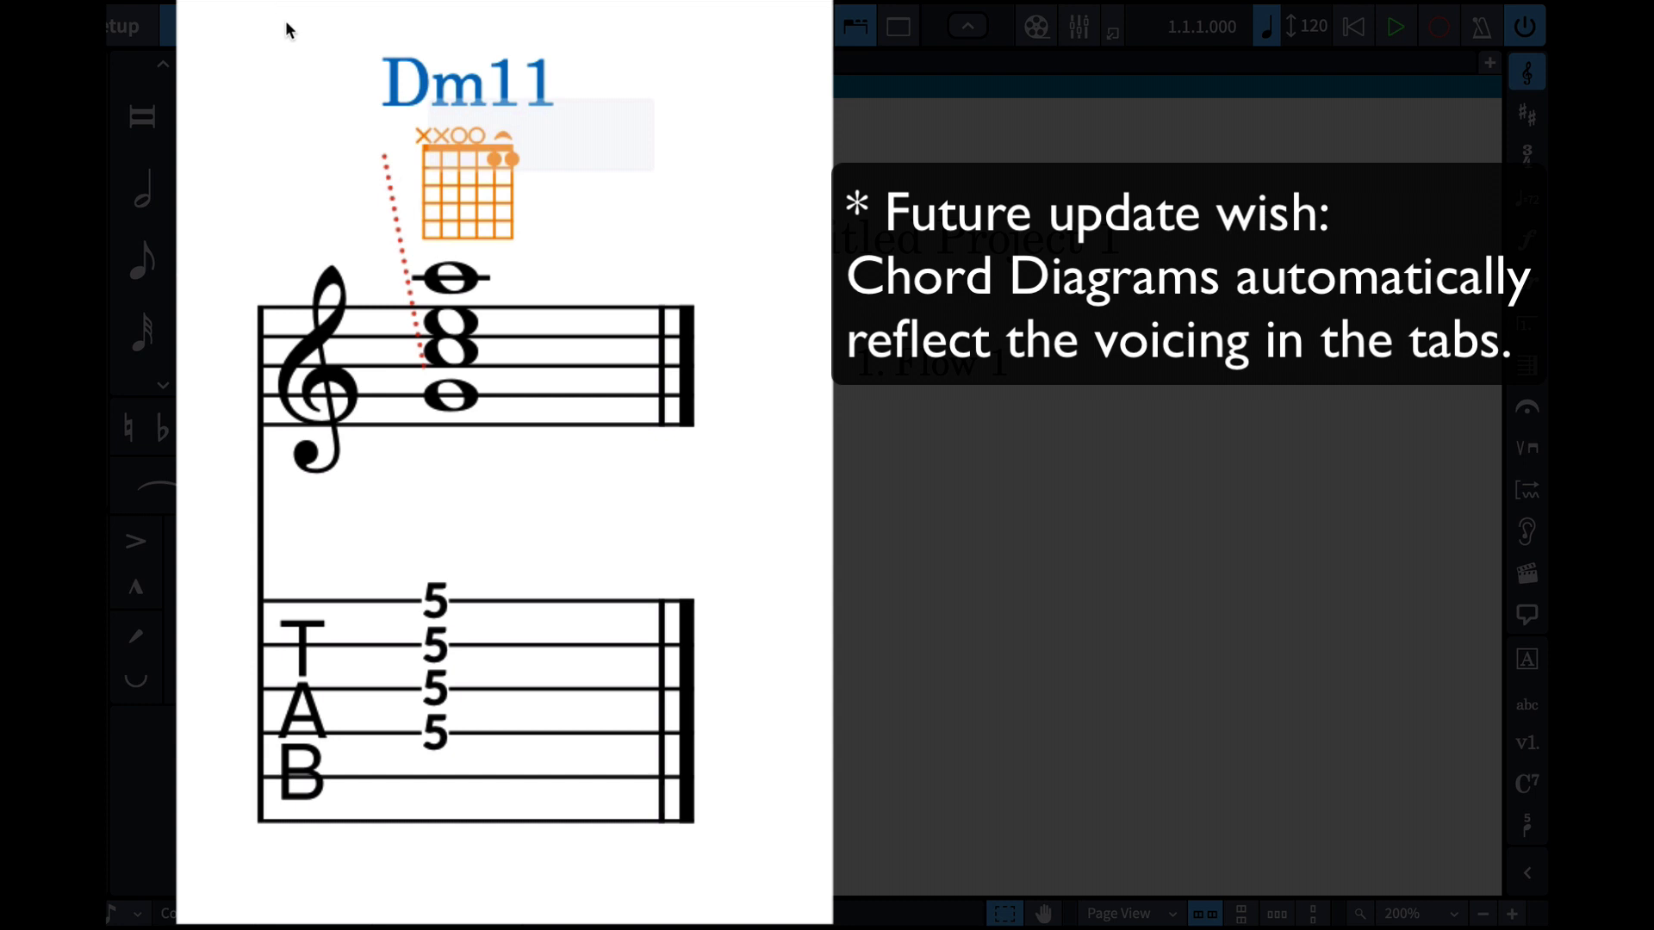
{"action": "left_click", "coordinate": [288, 24]}
{"action": "left_click", "coordinate": [489, 217]}
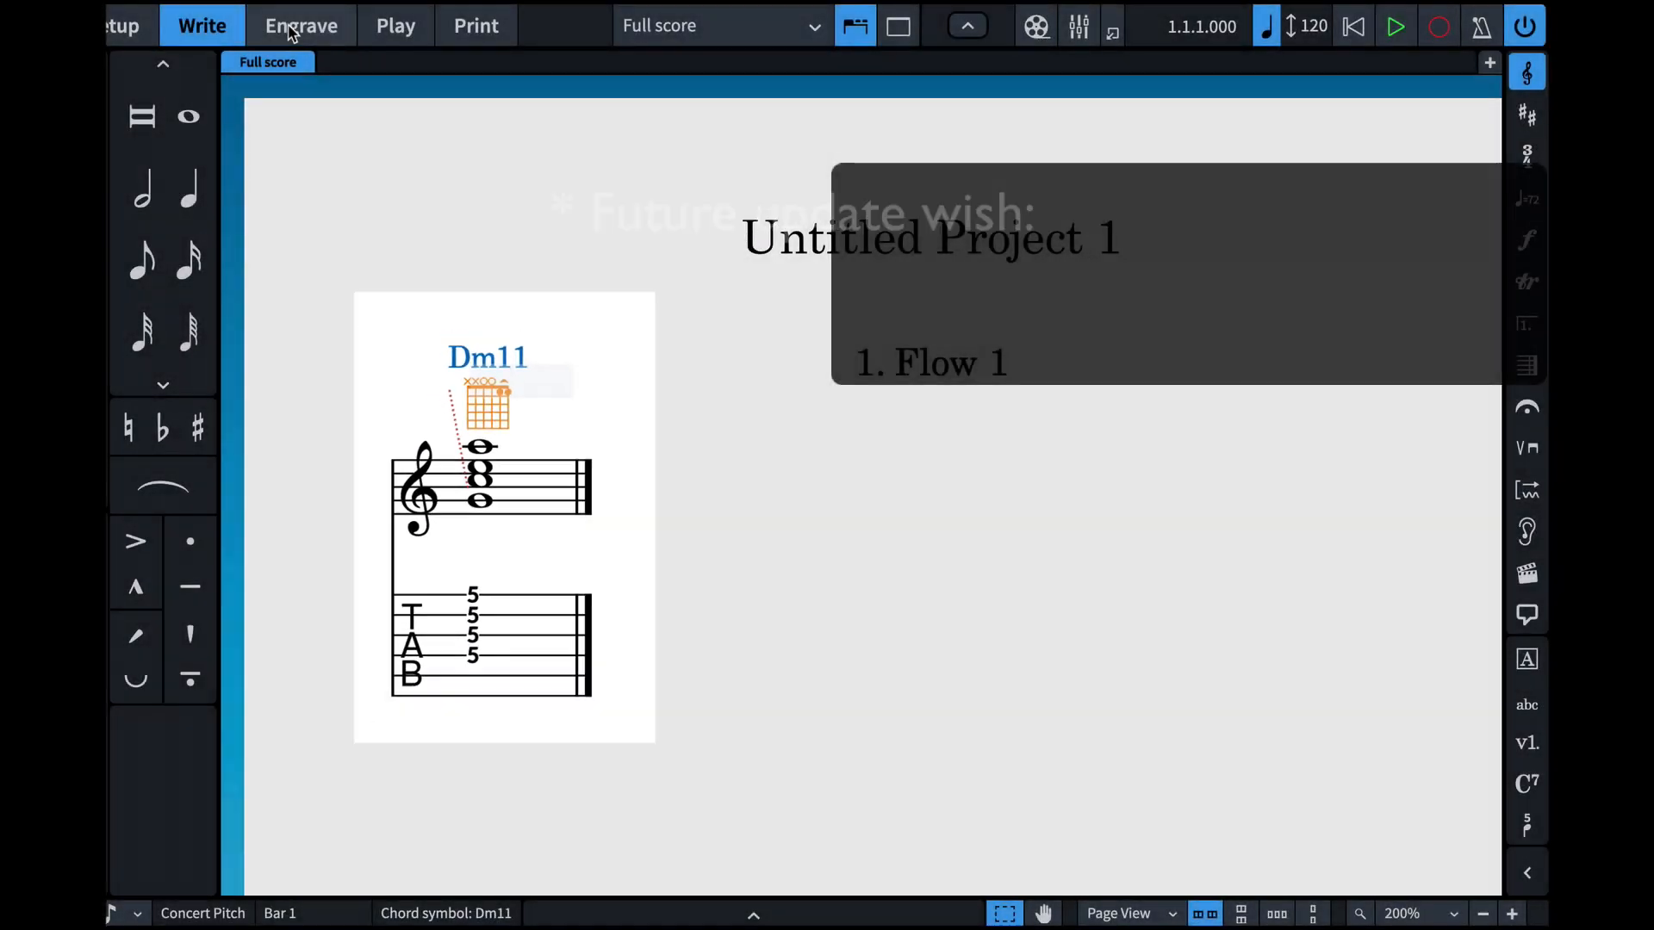
Open the Dm11 chord diagram for editing and add first-fret dots on the D and G strings
{"action": "left_click", "coordinate": [291, 31]}
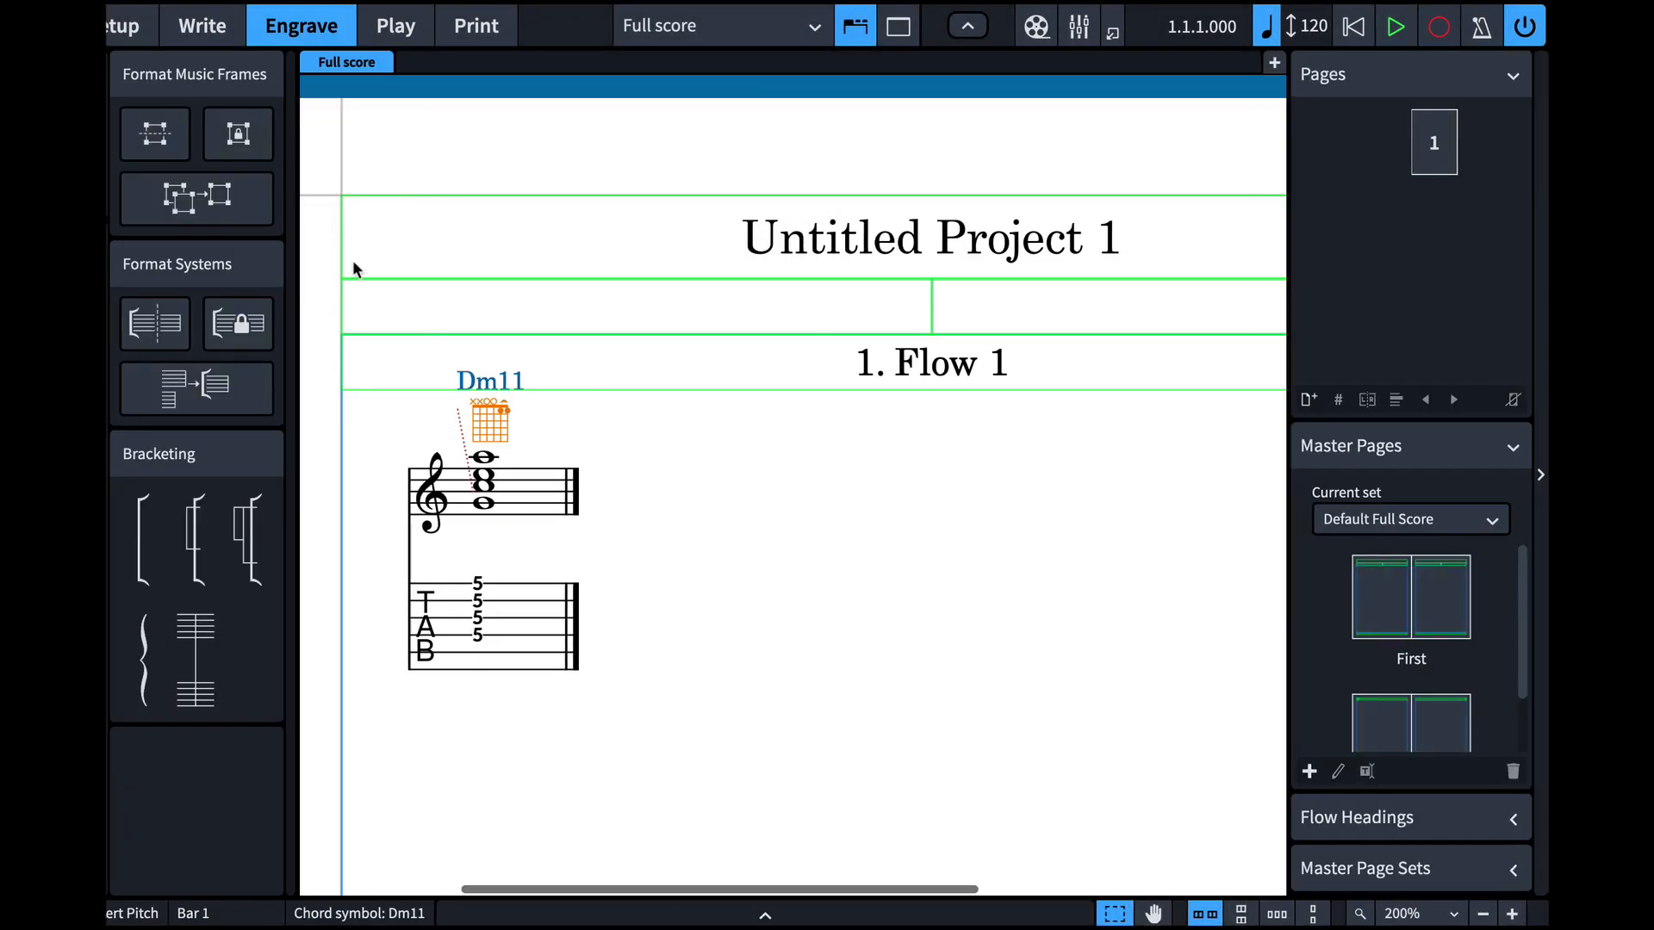
{"action": "double_click", "coordinate": [471, 418]}
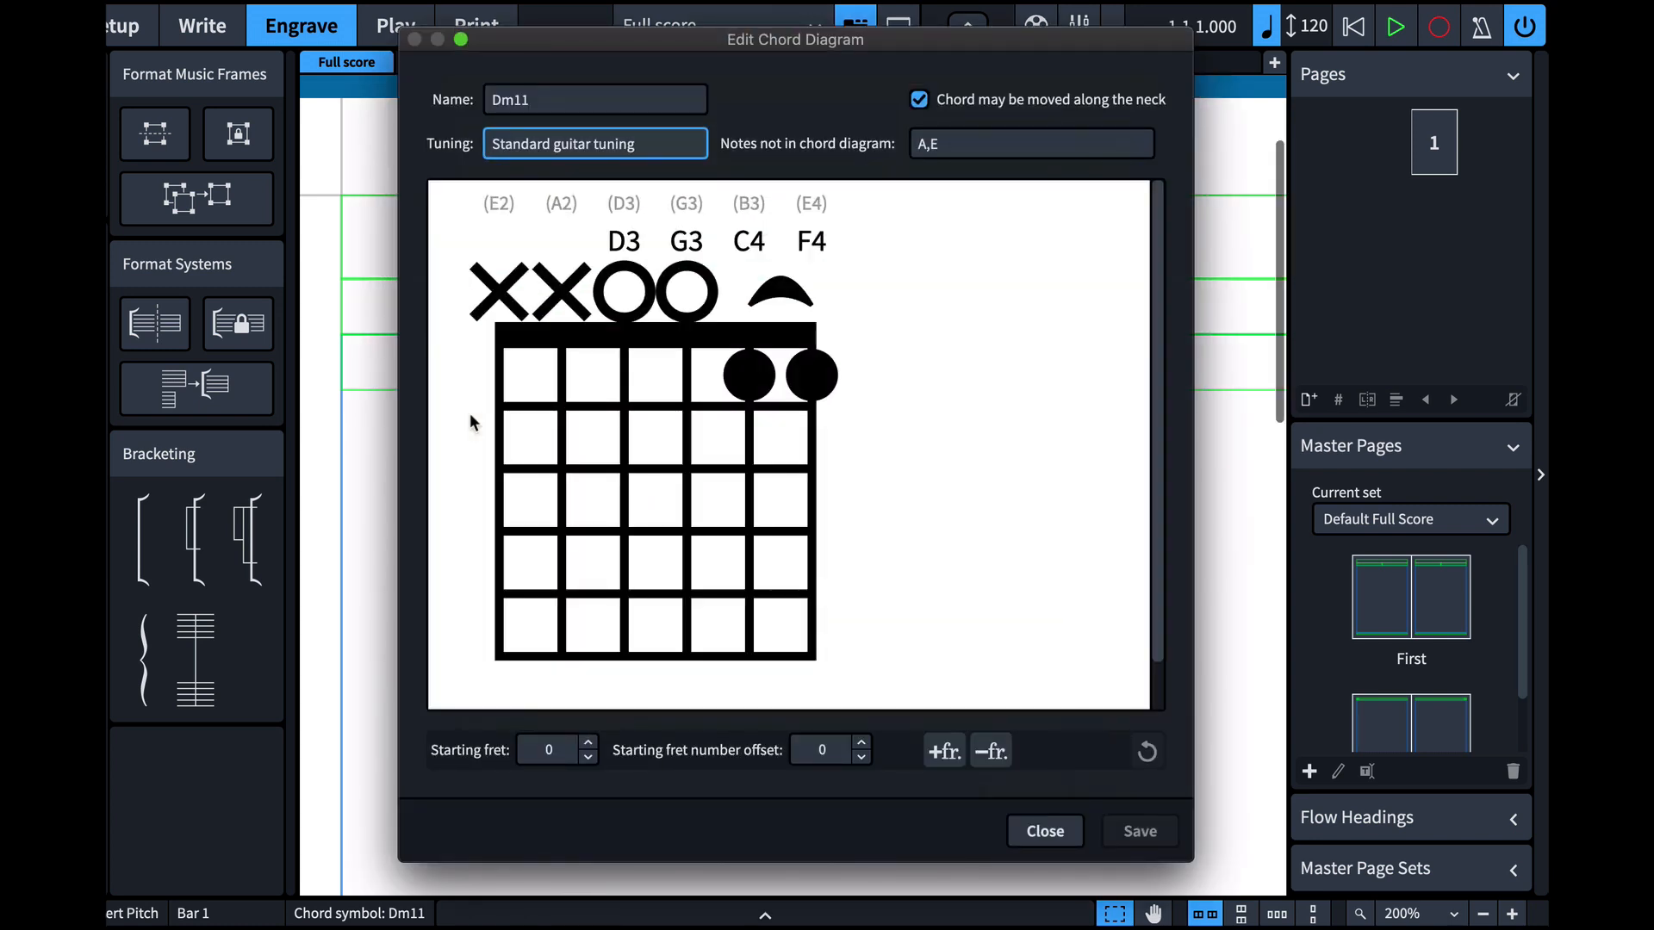
{"action": "left_click", "coordinate": [638, 379]}
{"action": "left_click", "coordinate": [685, 376]}
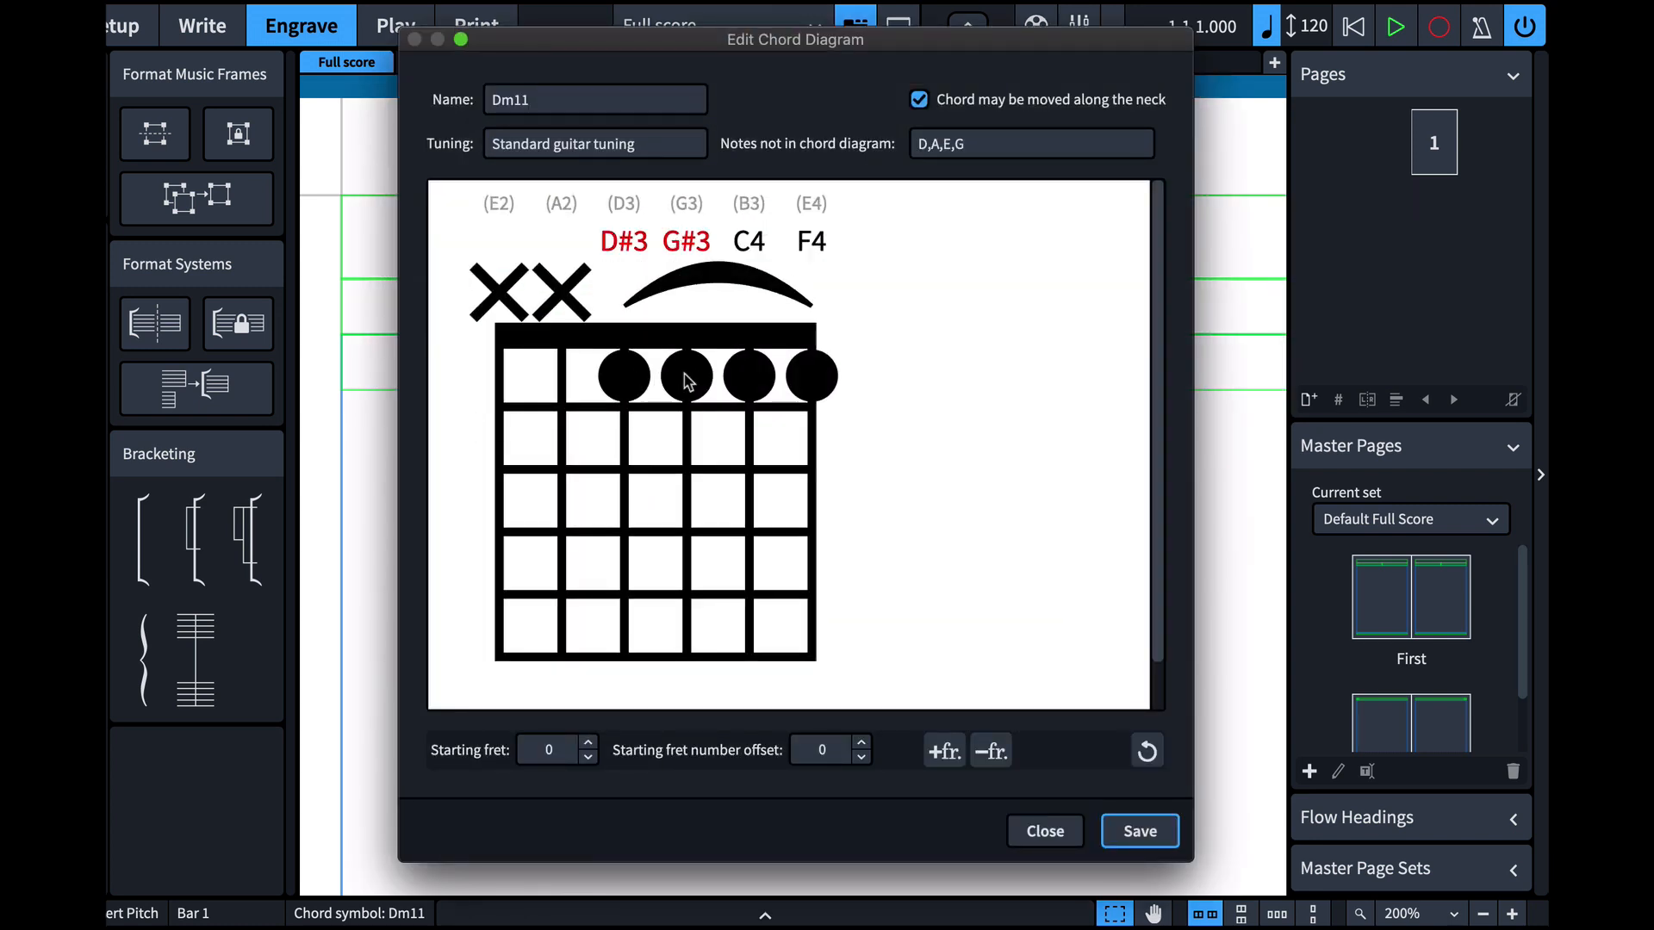
Set the Dm11 diagram's starting fret to 5 and save the edited chord diagram
{"action": "left_click", "coordinate": [587, 746]}
{"action": "left_click", "coordinate": [588, 746]}
{"action": "left_click", "coordinate": [588, 746]}
{"action": "left_click", "coordinate": [587, 746]}
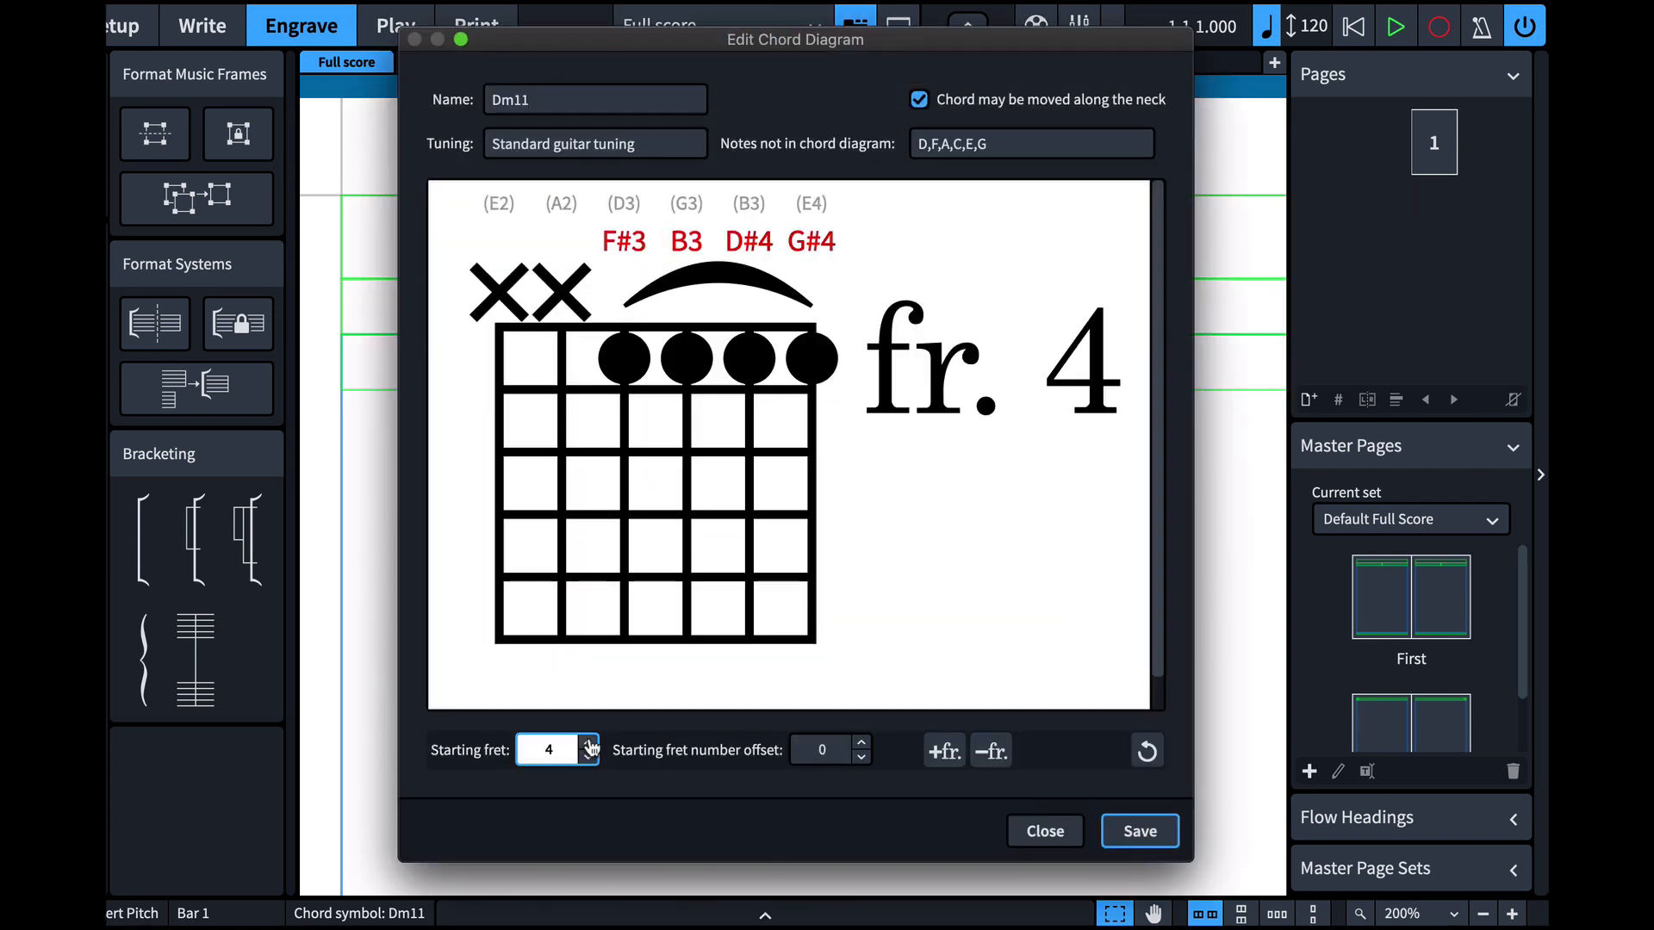
{"action": "left_click", "coordinate": [588, 746]}
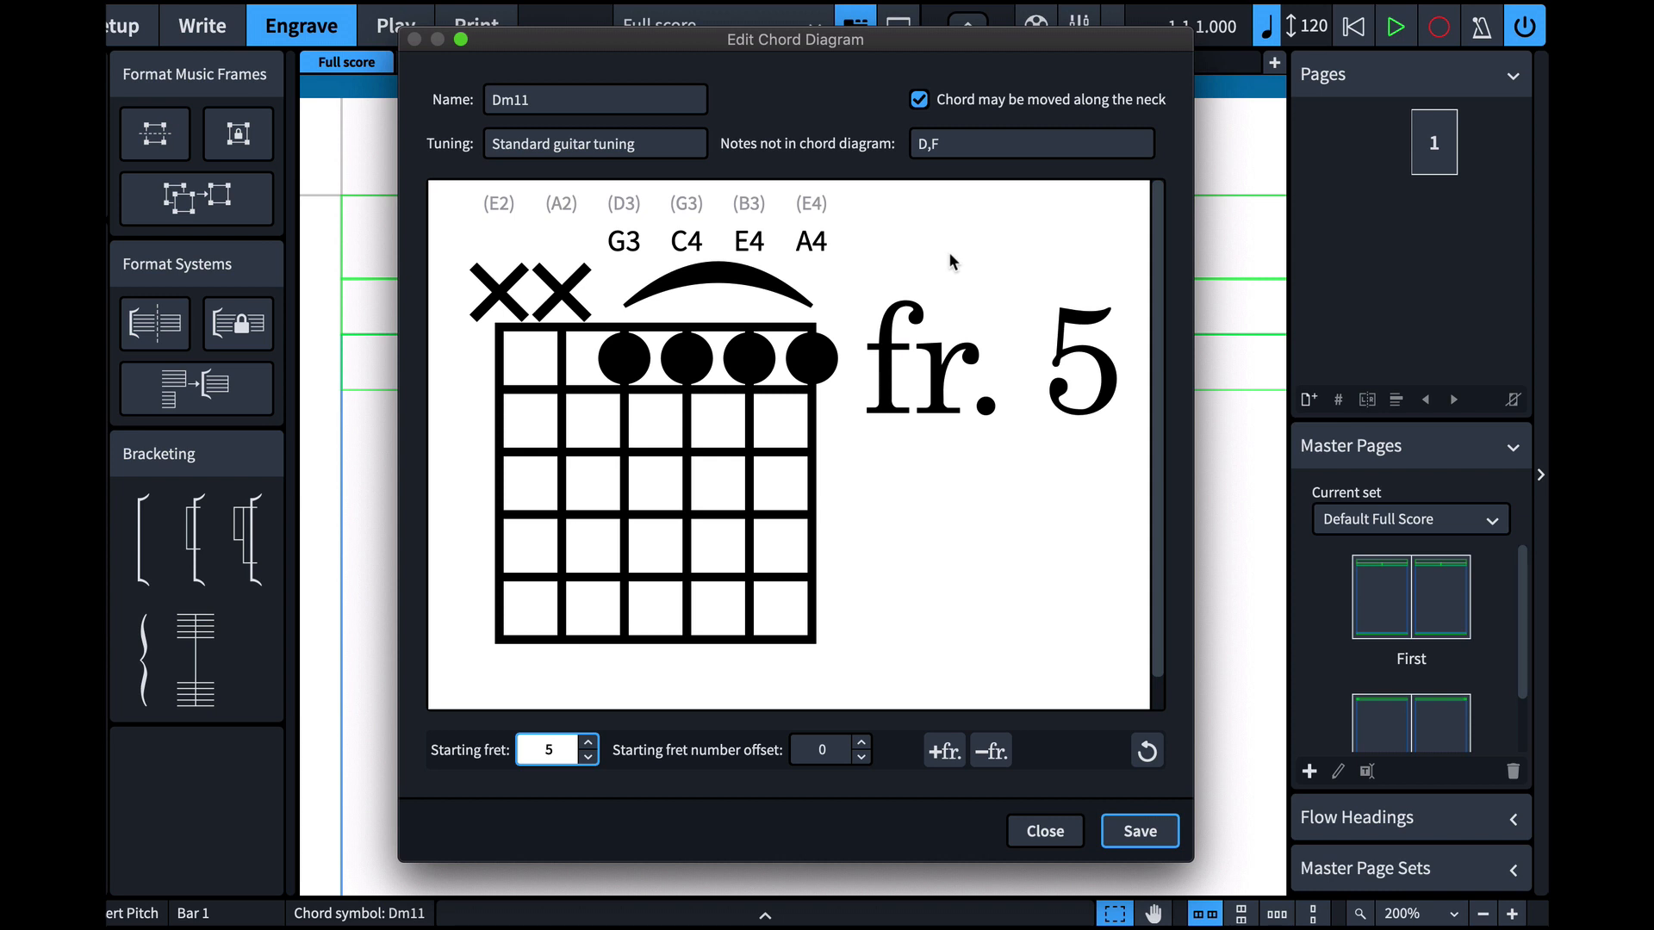
{"action": "left_click", "coordinate": [1141, 831]}
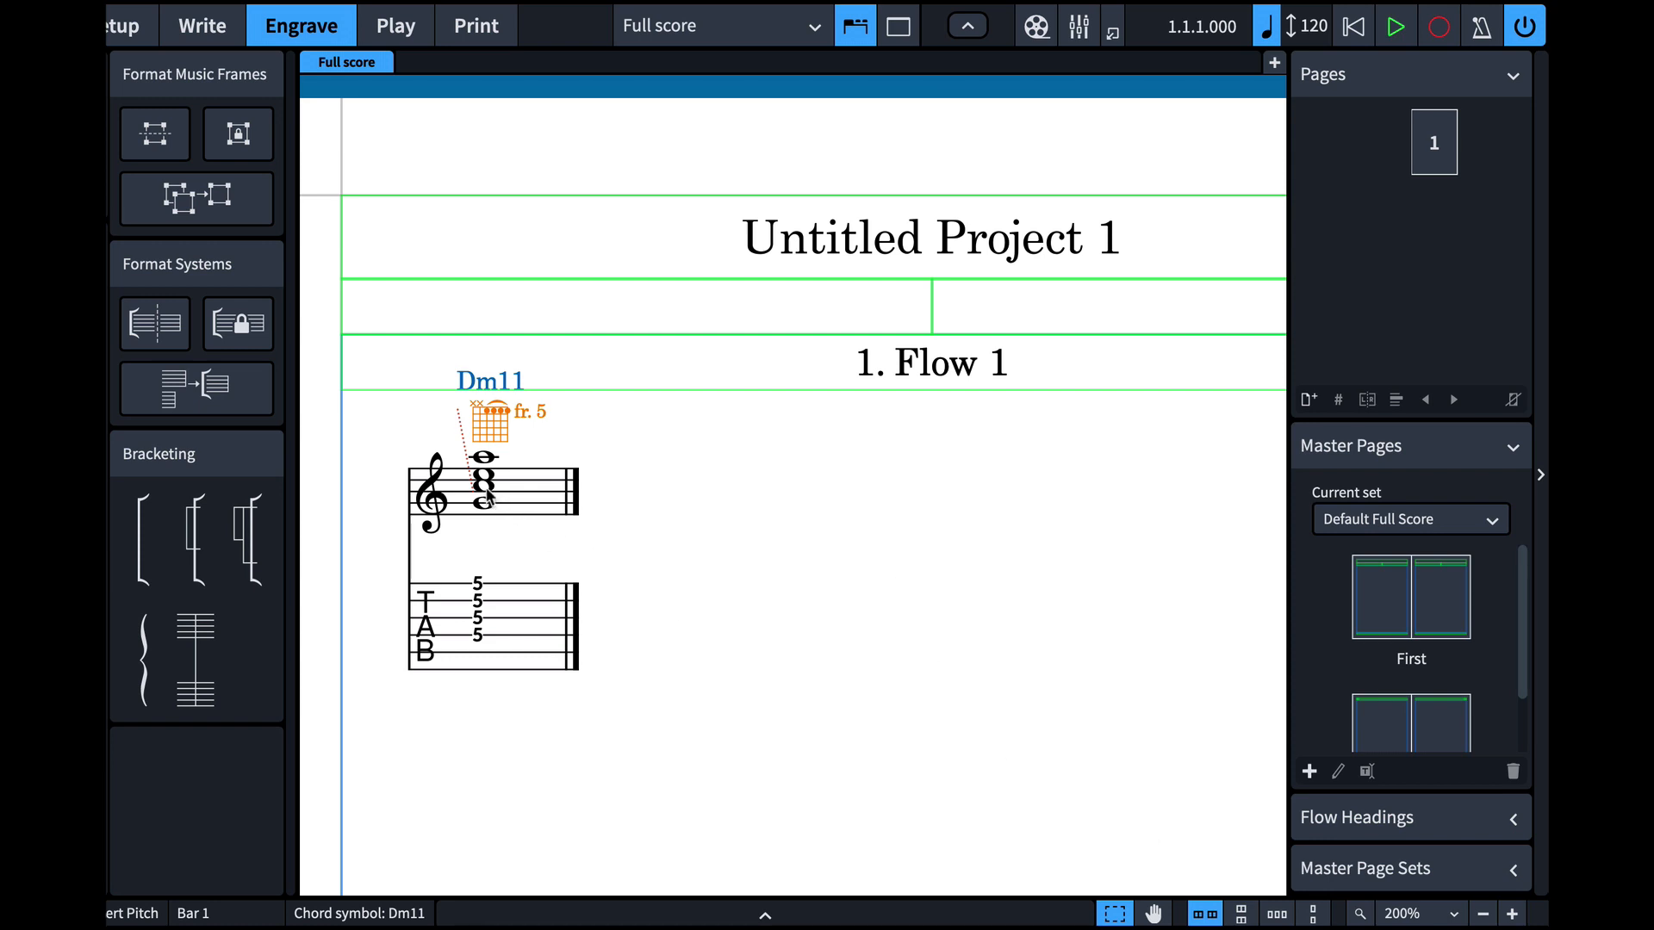
Repeat the C4 whole note three times after the first chord
{"action": "left_click", "coordinate": [487, 493]}
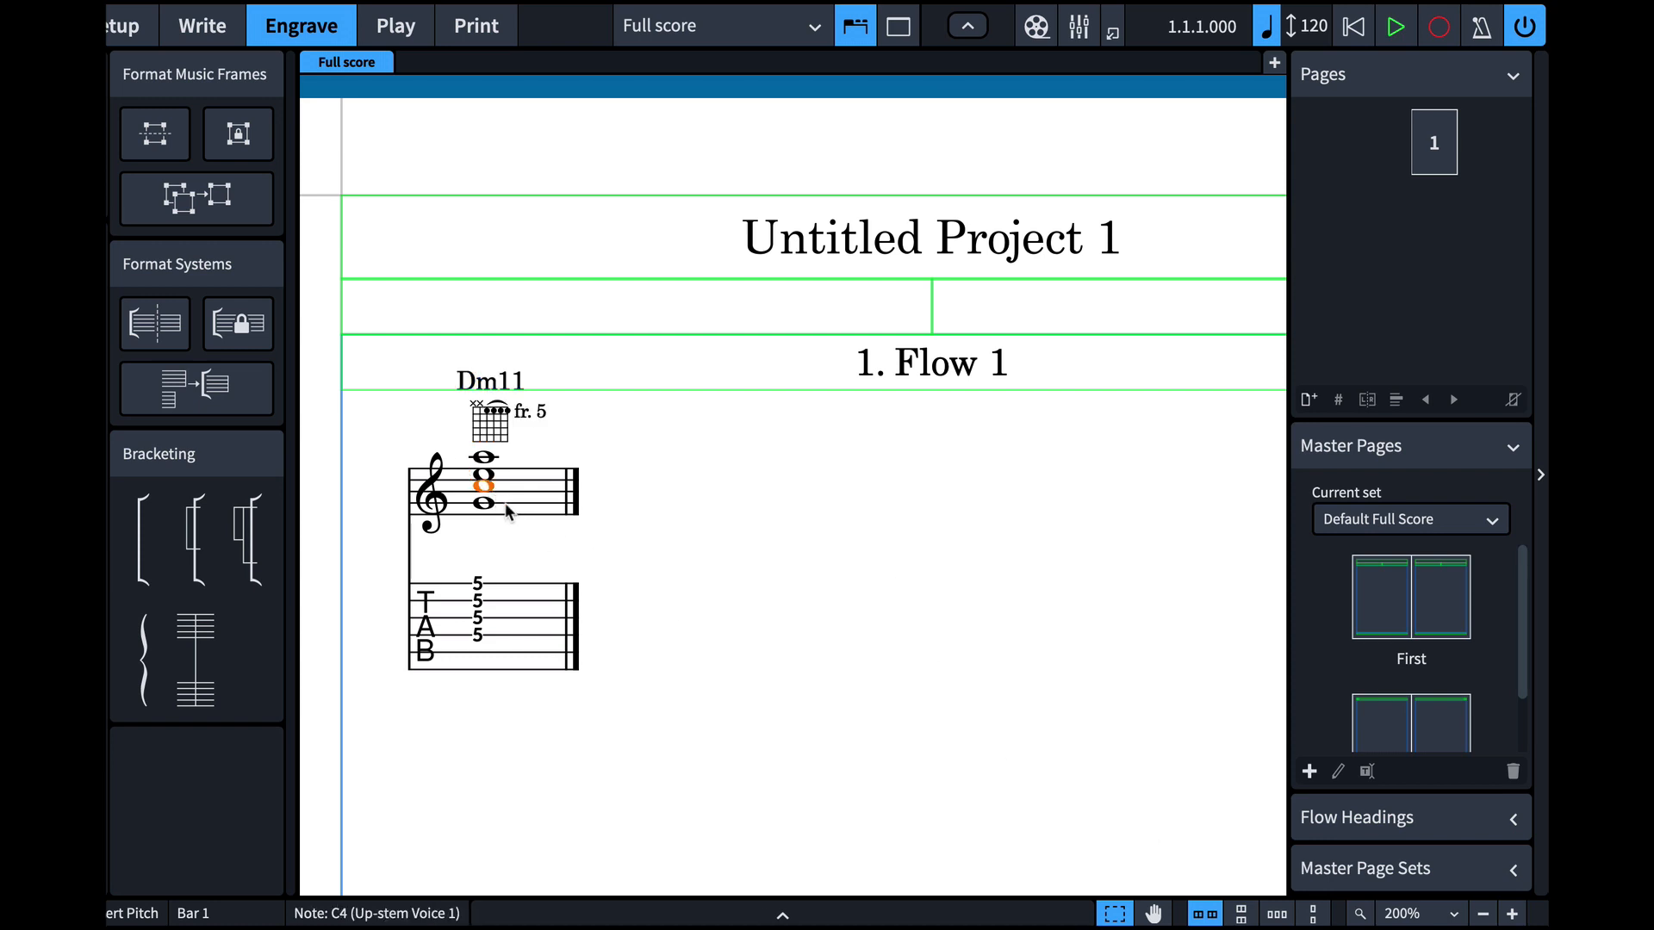
{"action": "left_click", "coordinate": [207, 22]}
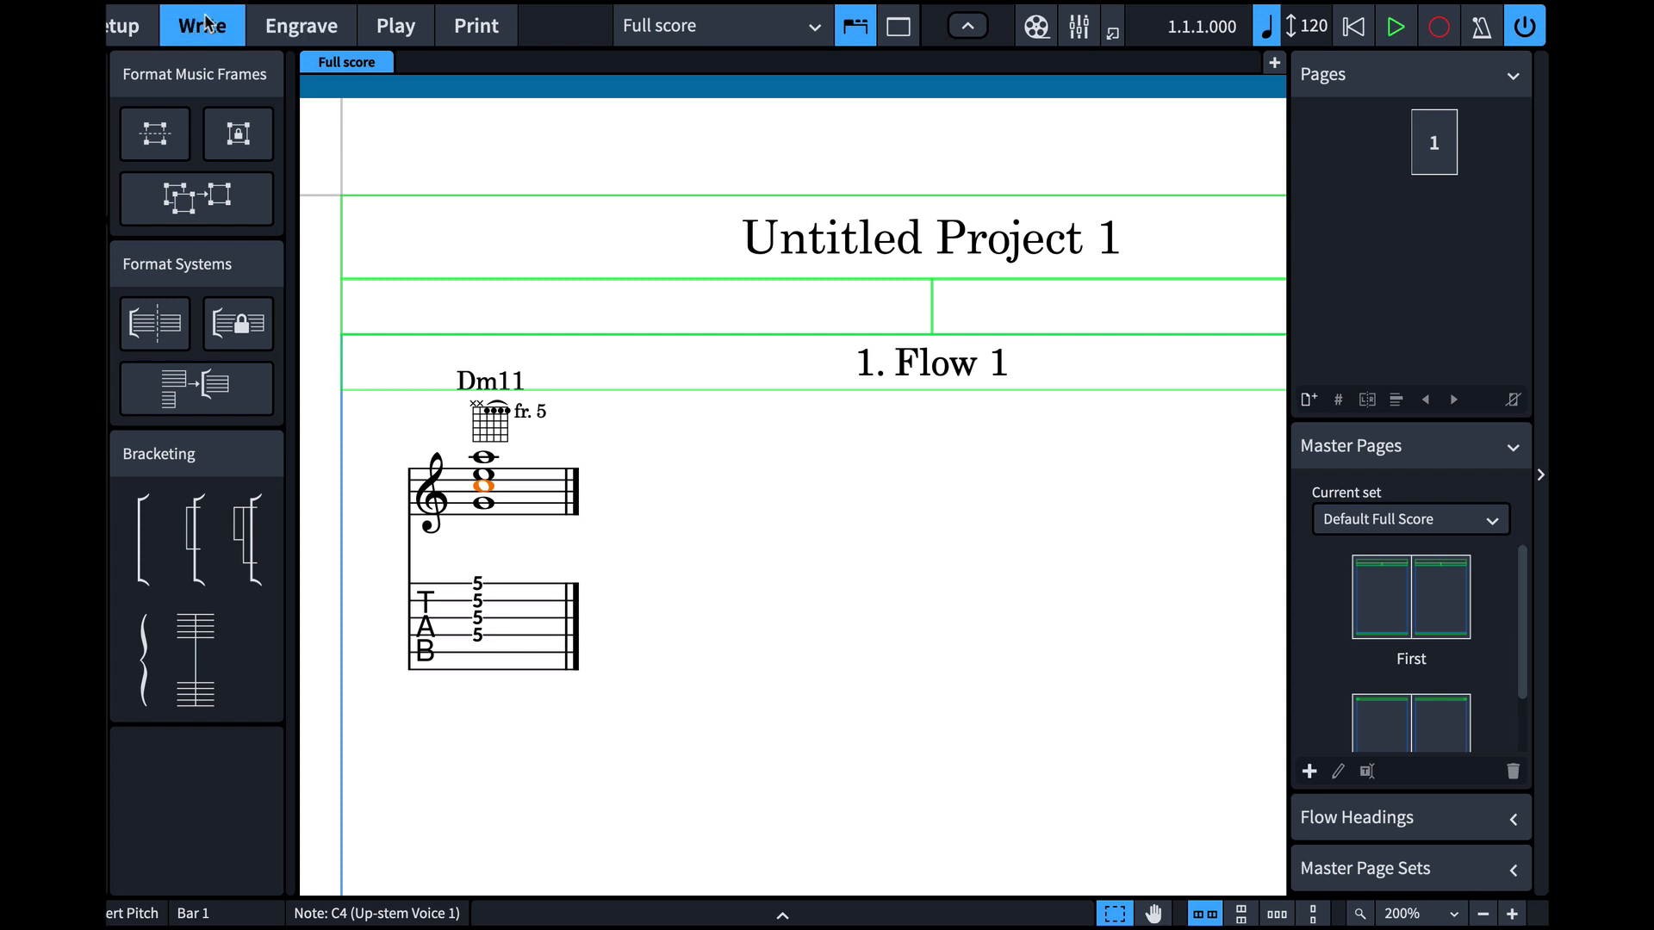
{"action": "key", "text": "r"}
{"action": "key", "text": "r"}
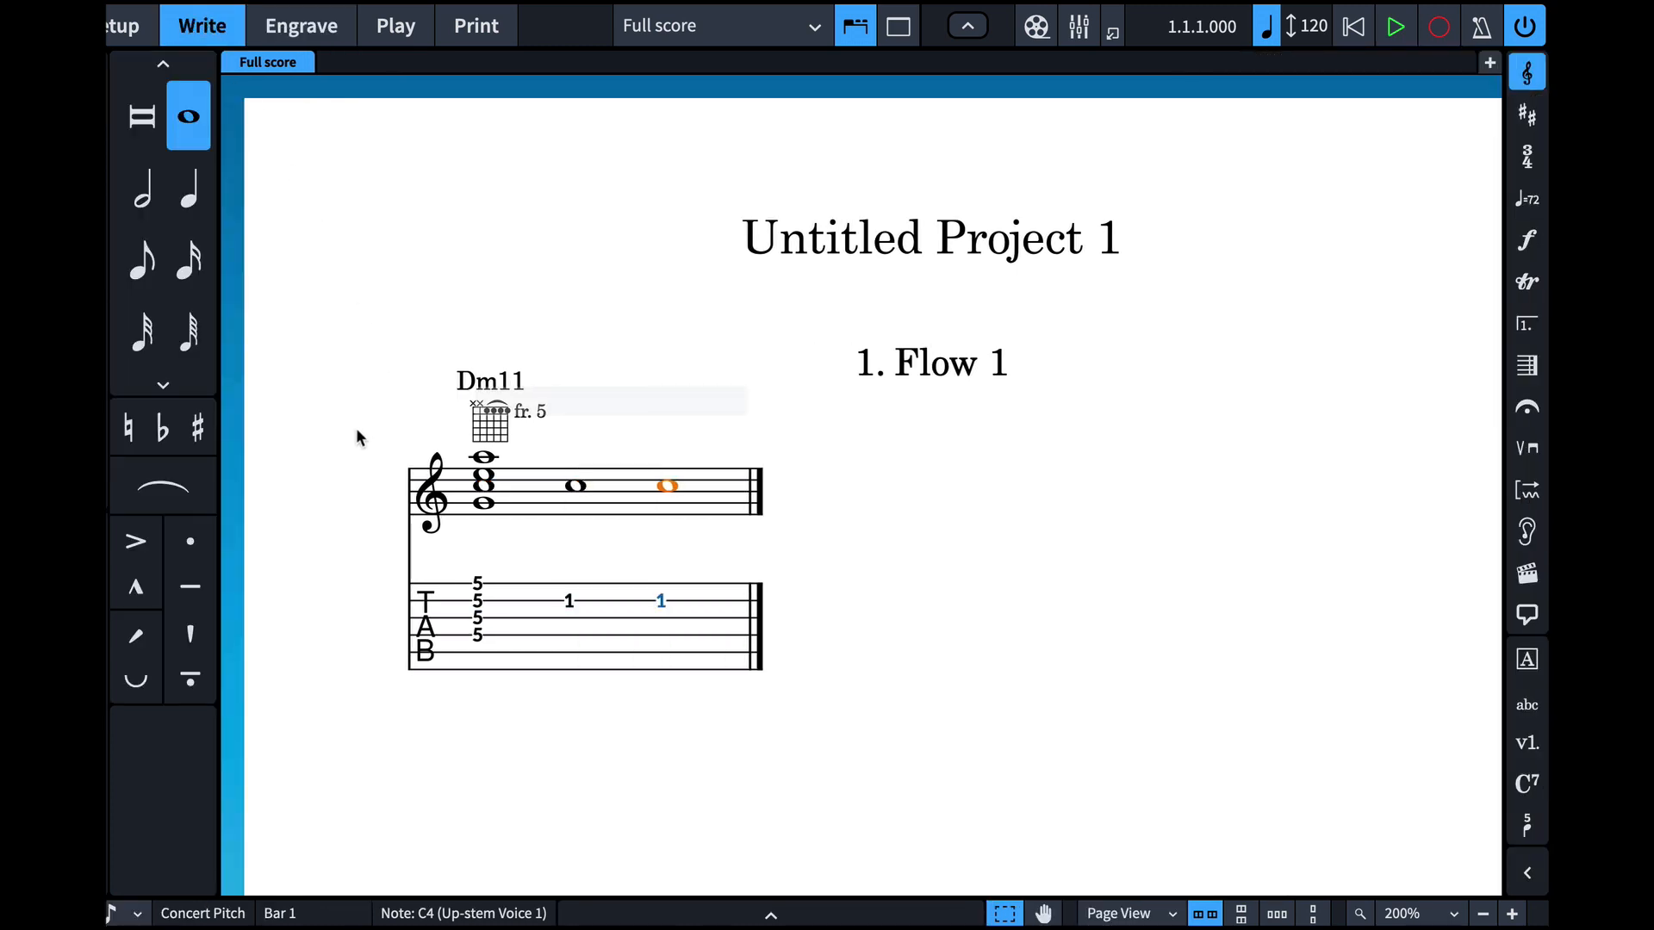
{"action": "key", "text": "r"}
Add the chord symbol dmi11 above the first single C4 whole note after the chord
{"action": "left_click", "coordinate": [576, 487]}
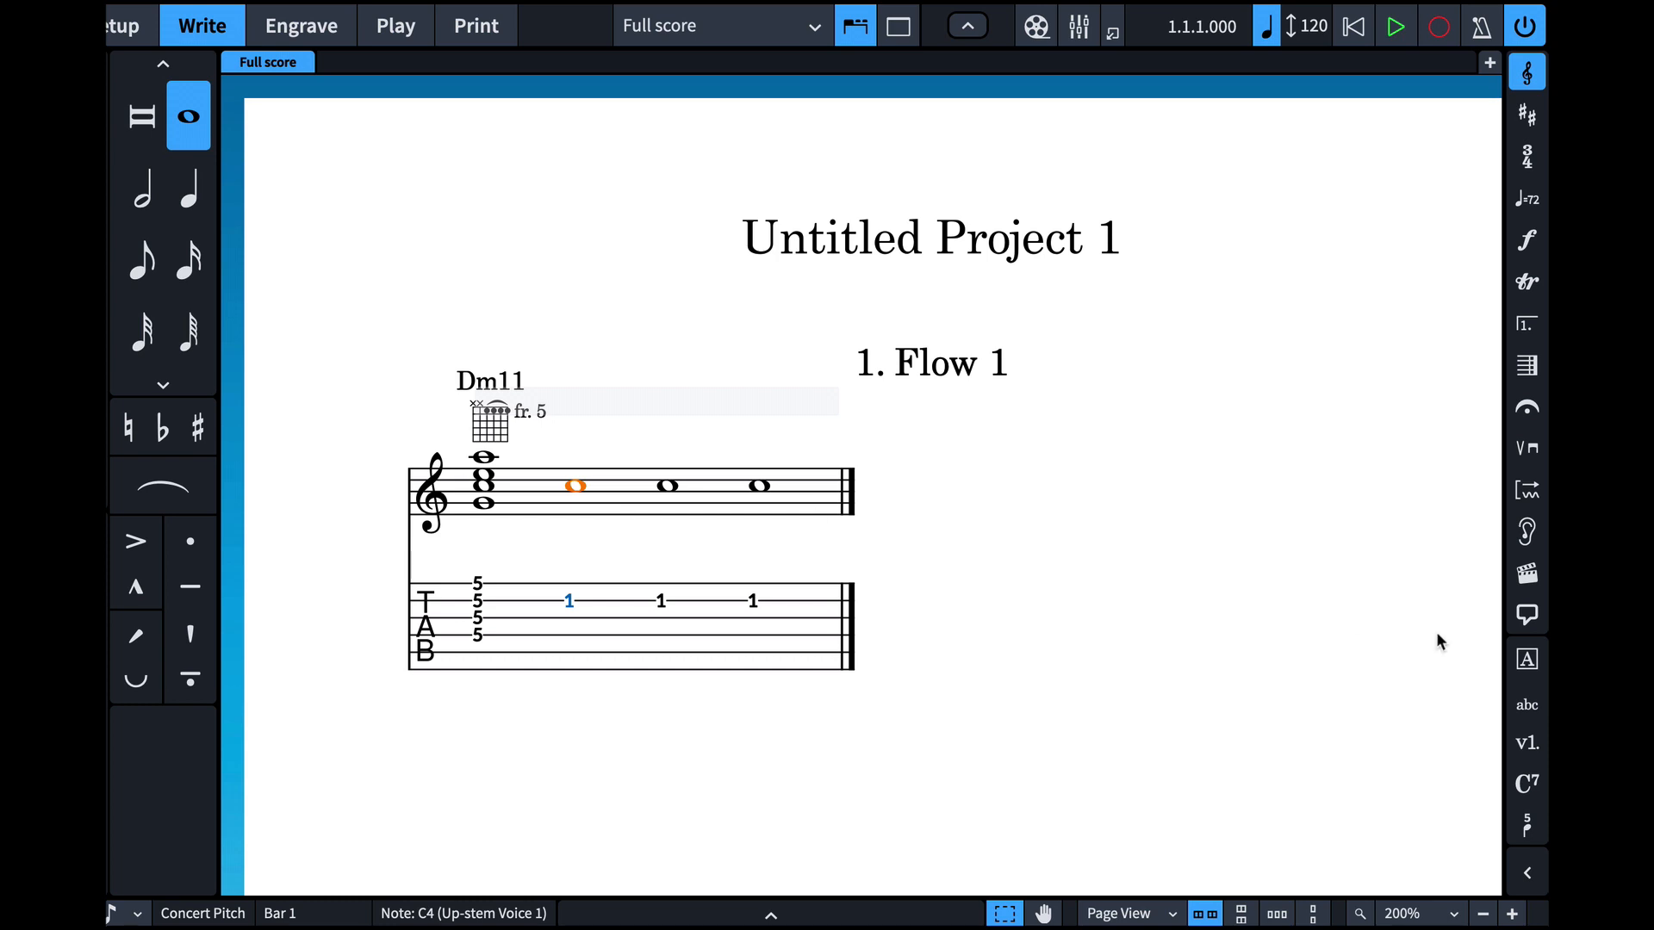
{"action": "left_click", "coordinate": [1539, 780]}
{"action": "type", "text": "dm"}
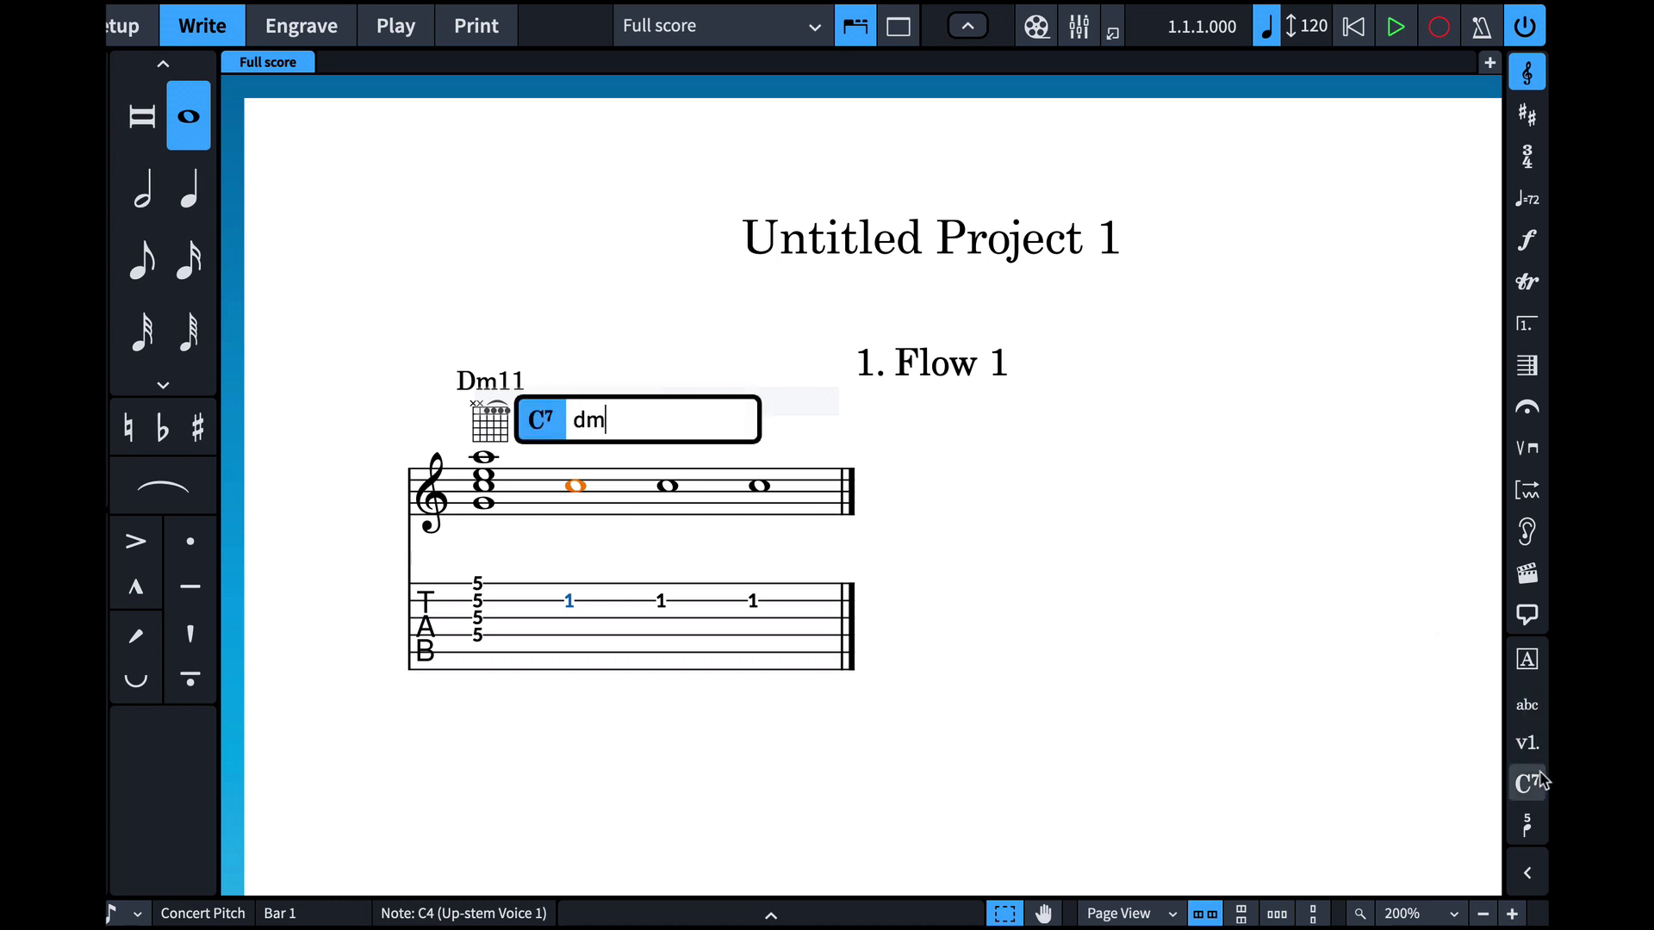
{"action": "type", "text": "i11"}
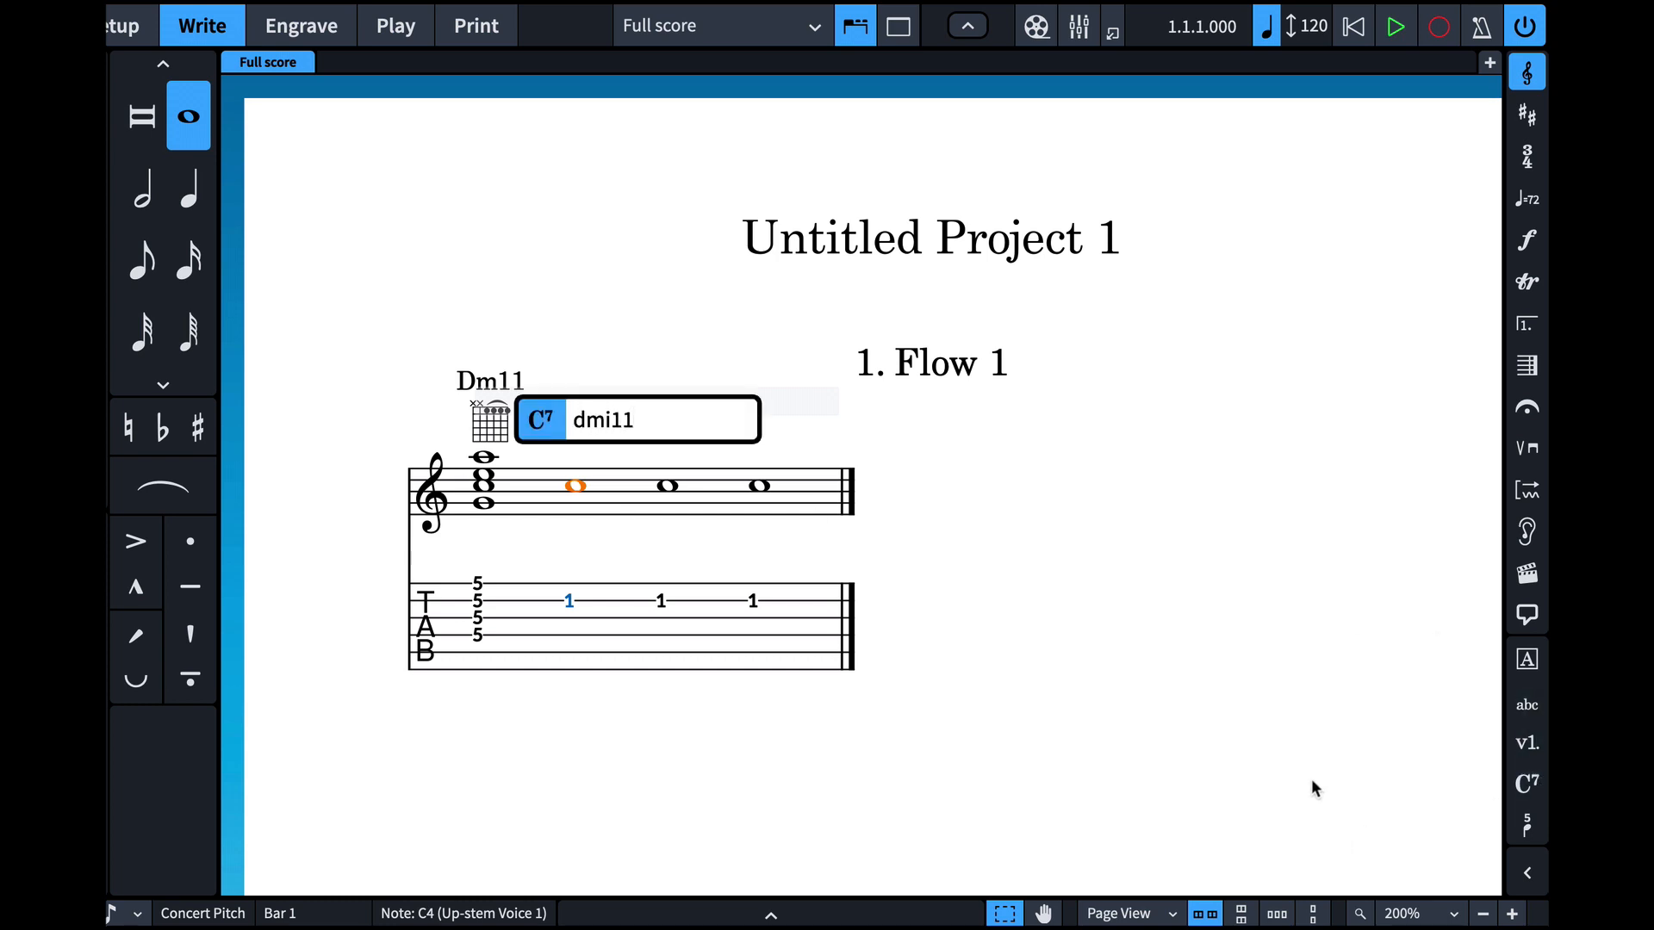
{"action": "key", "text": "Return"}
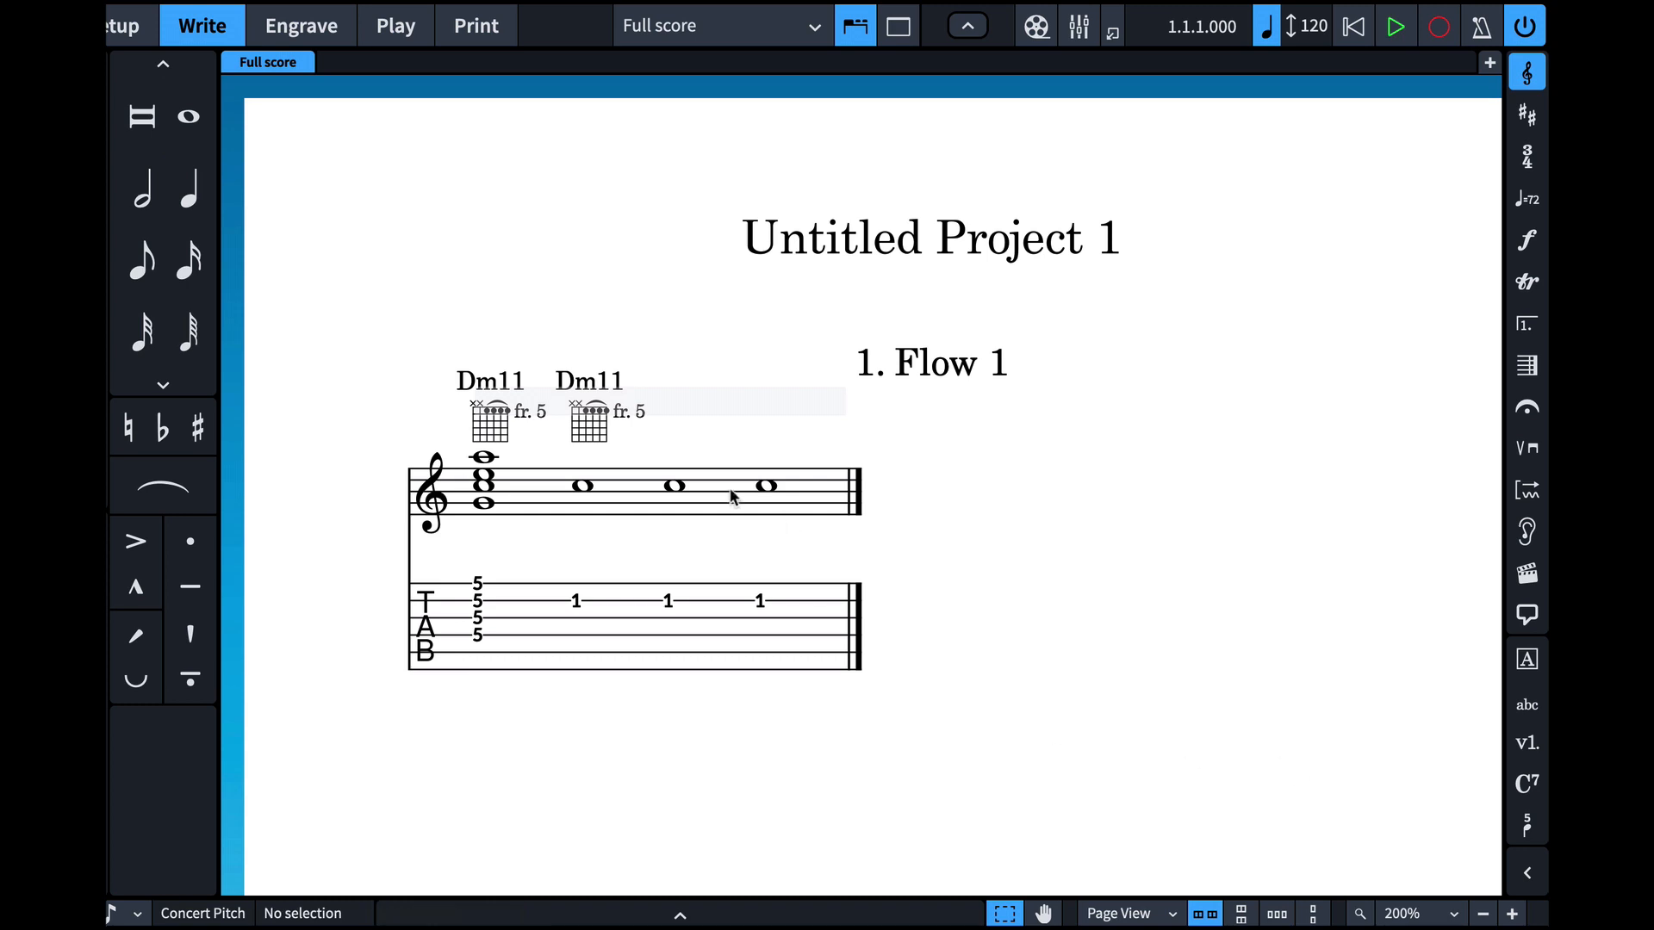
Add the chord symbol cmi11 above the second single C4 whole note
{"action": "left_click", "coordinate": [675, 486]}
{"action": "left_click", "coordinate": [1527, 783]}
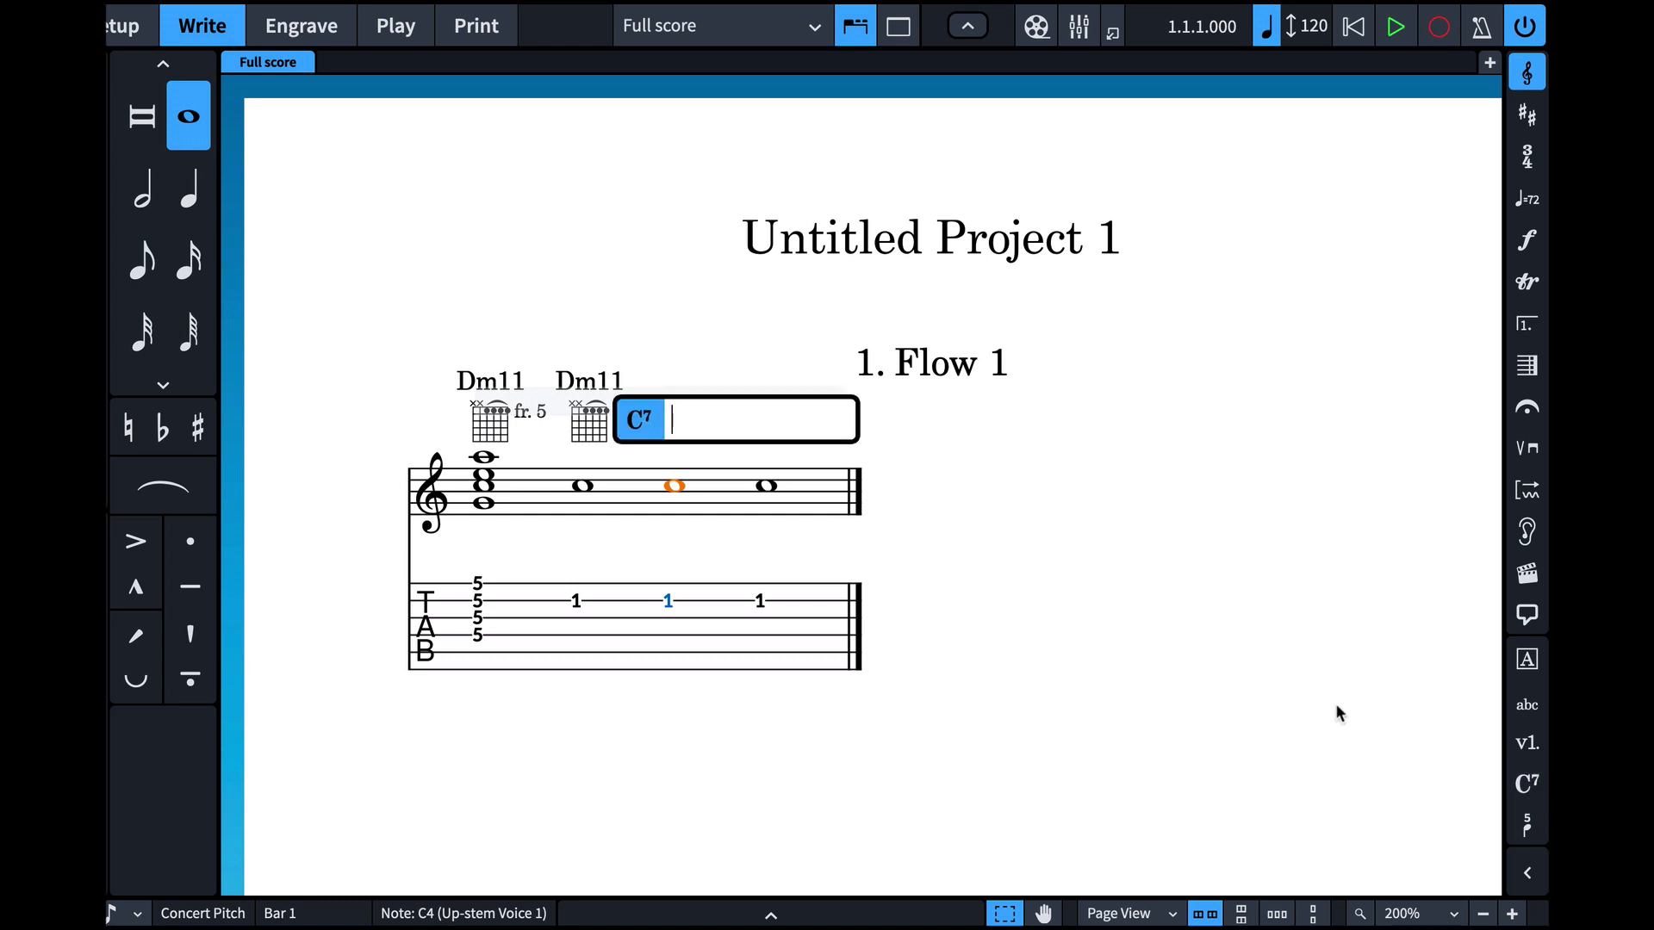
{"action": "type", "text": "cmi11"}
{"action": "key", "text": "Return"}
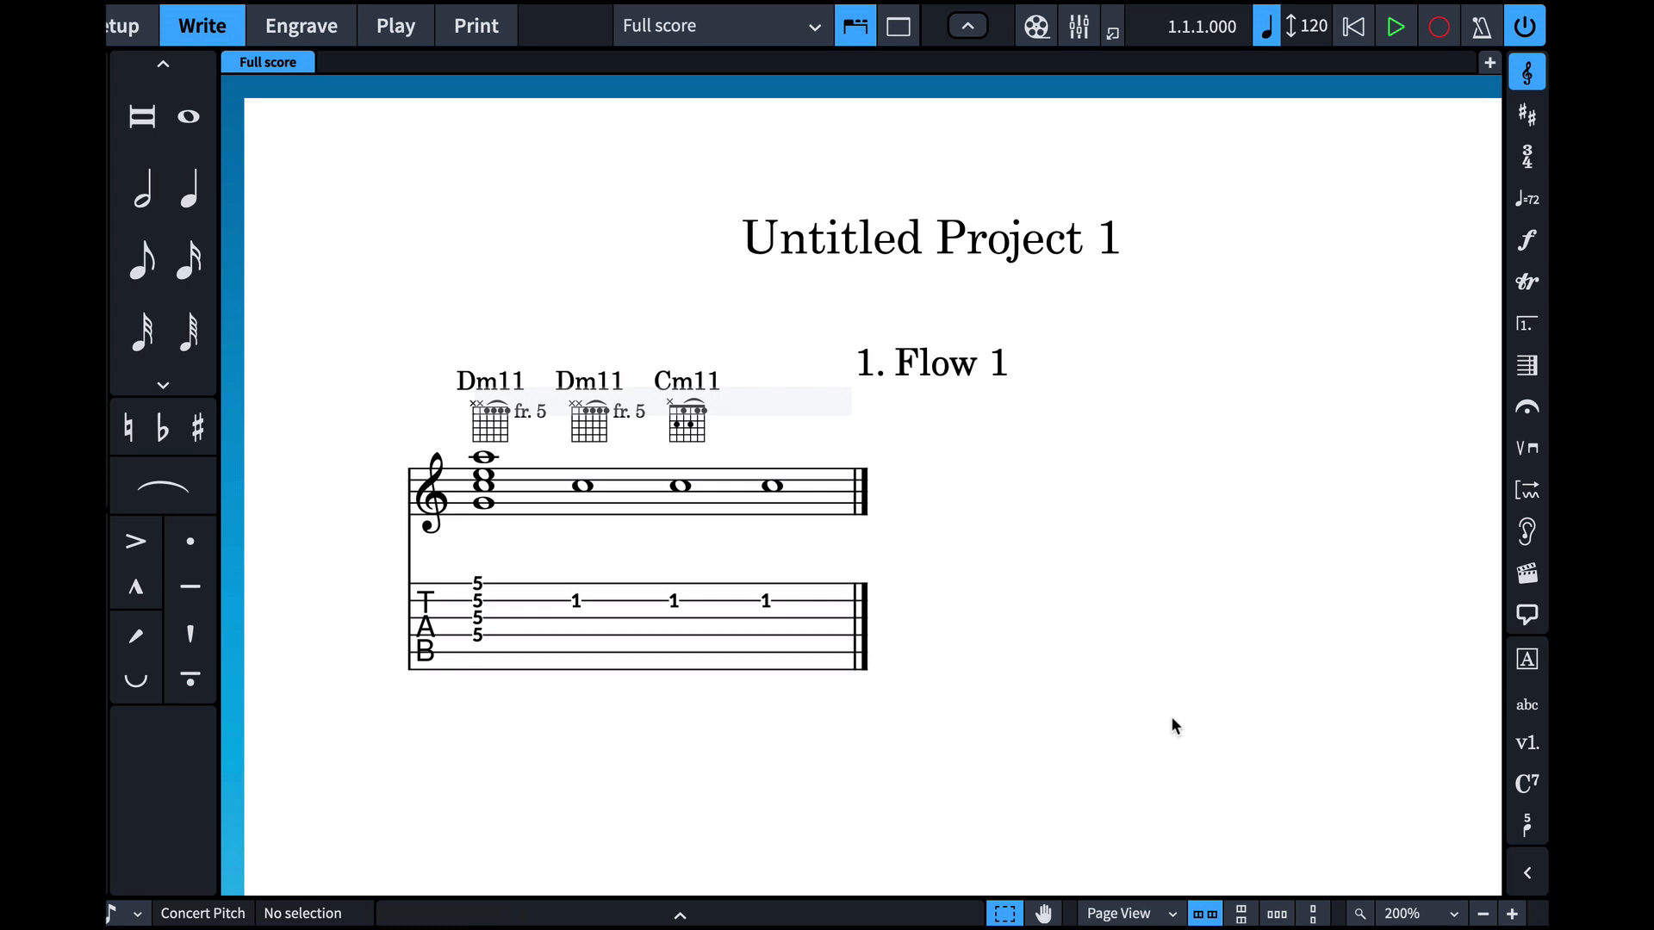
Select the Cm11 chord diagram in Engrave mode and open the project-wide Chord Diagrams editor to view its shapes
{"action": "left_click", "coordinate": [689, 438]}
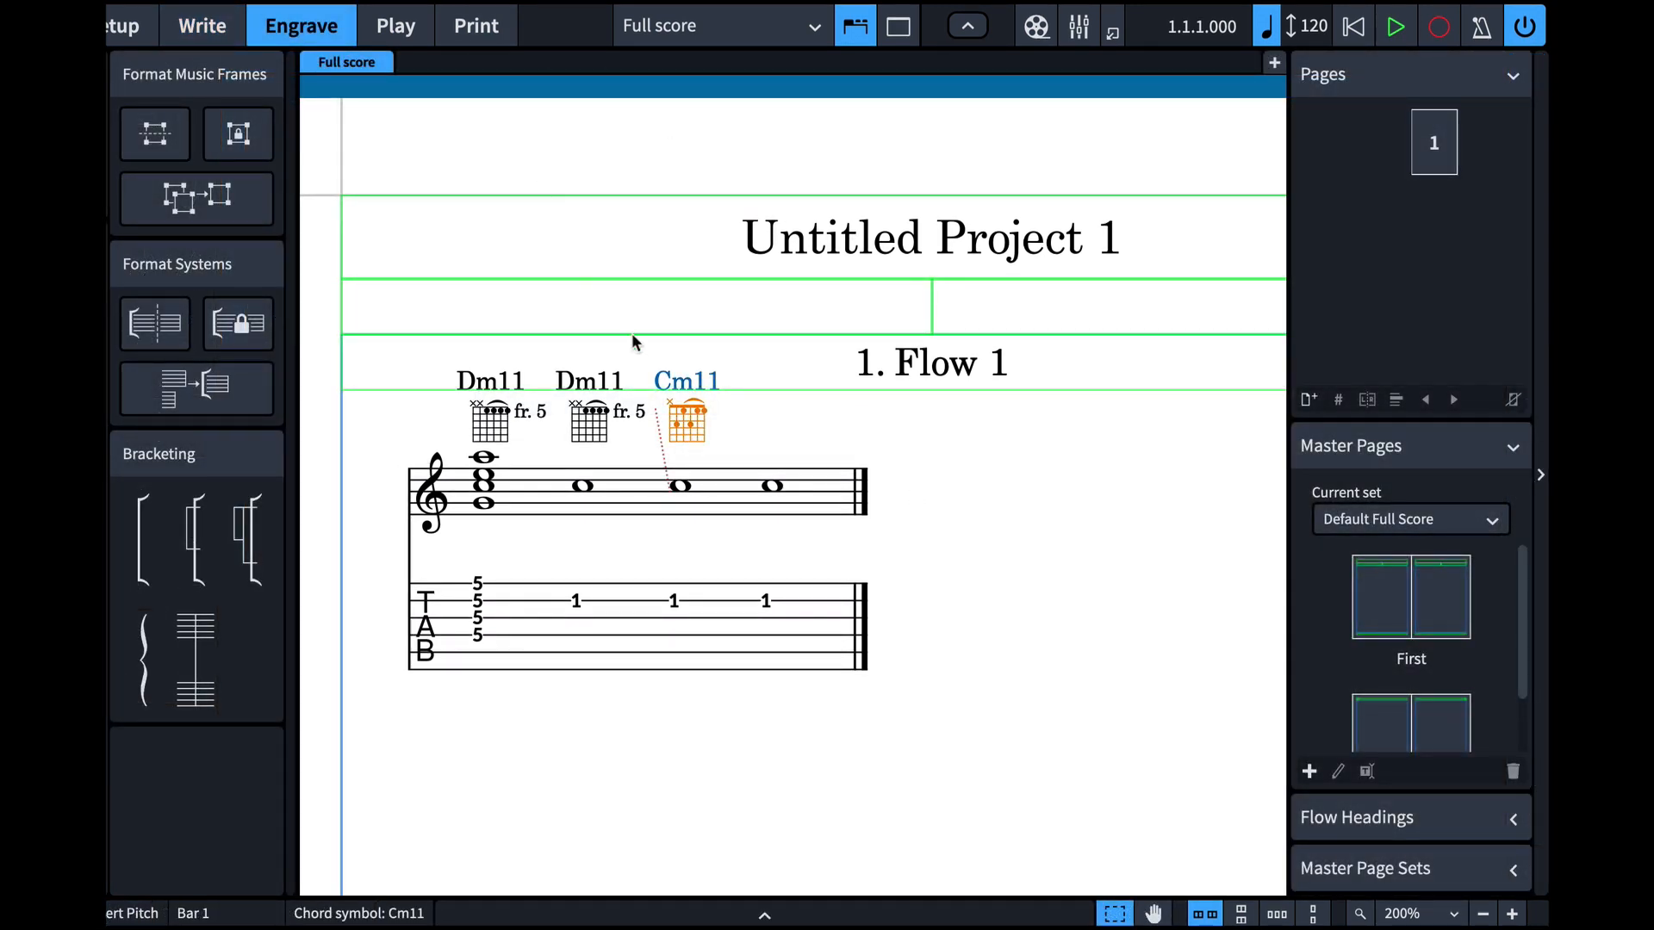
{"action": "mouse_move", "coordinate": [471, 9]}
{"action": "left_click", "coordinate": [412, 12]}
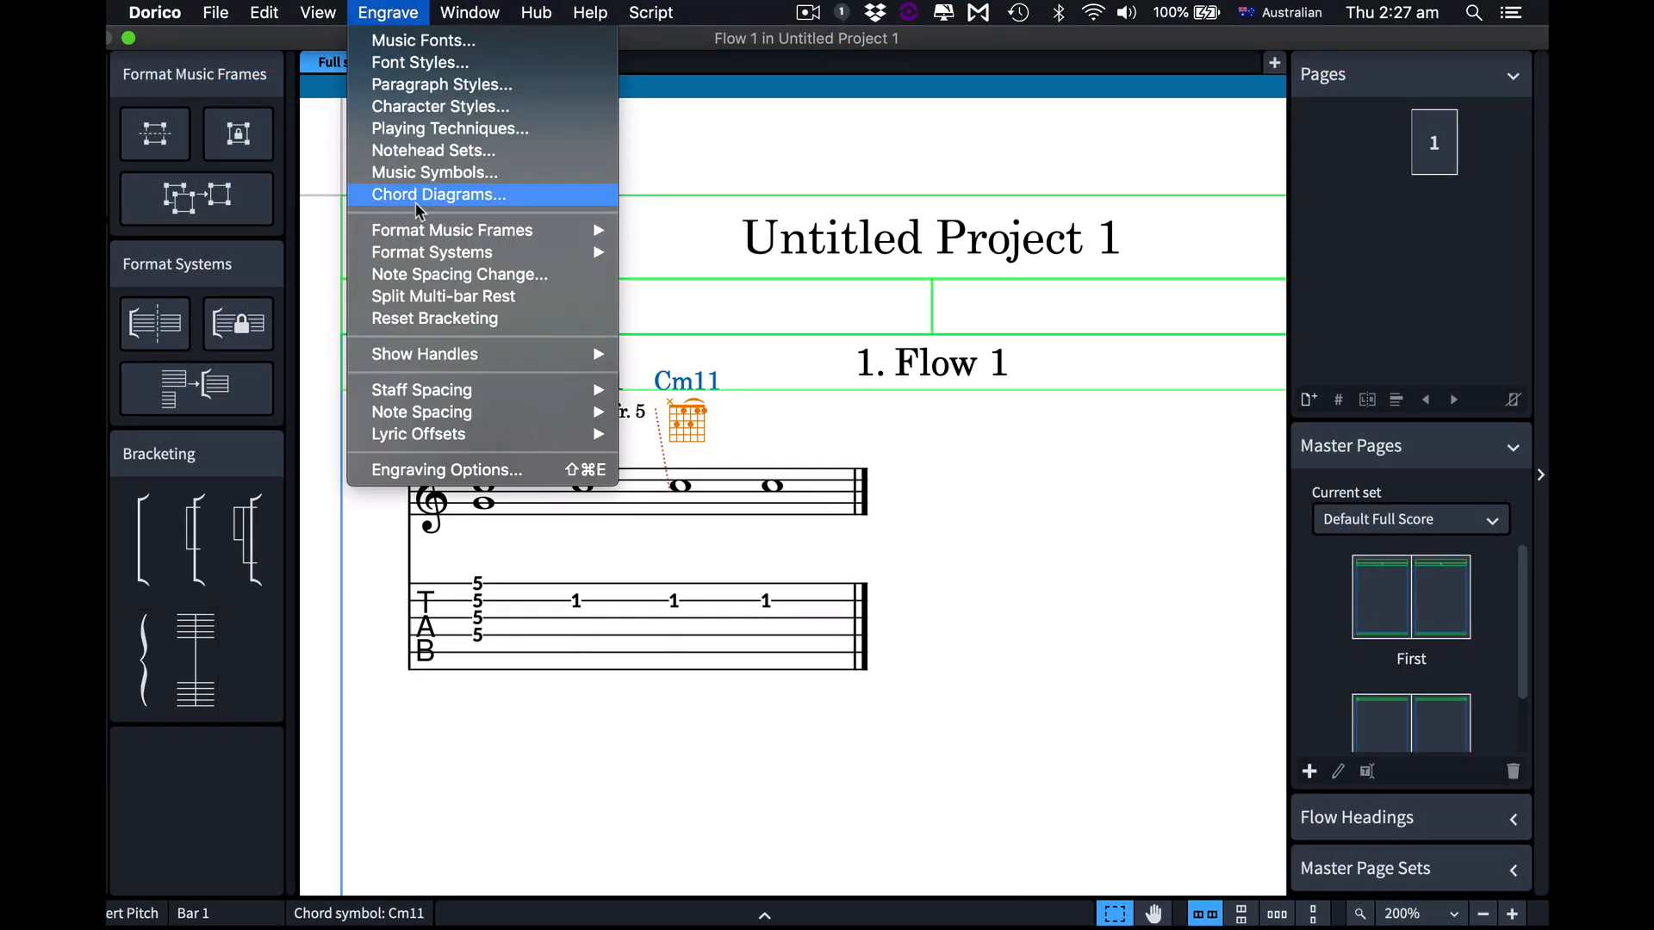
{"action": "left_click", "coordinate": [546, 192]}
{"action": "scroll", "coordinate": [560, 405], "scroll_direction": "down", "scroll_amount": 10}
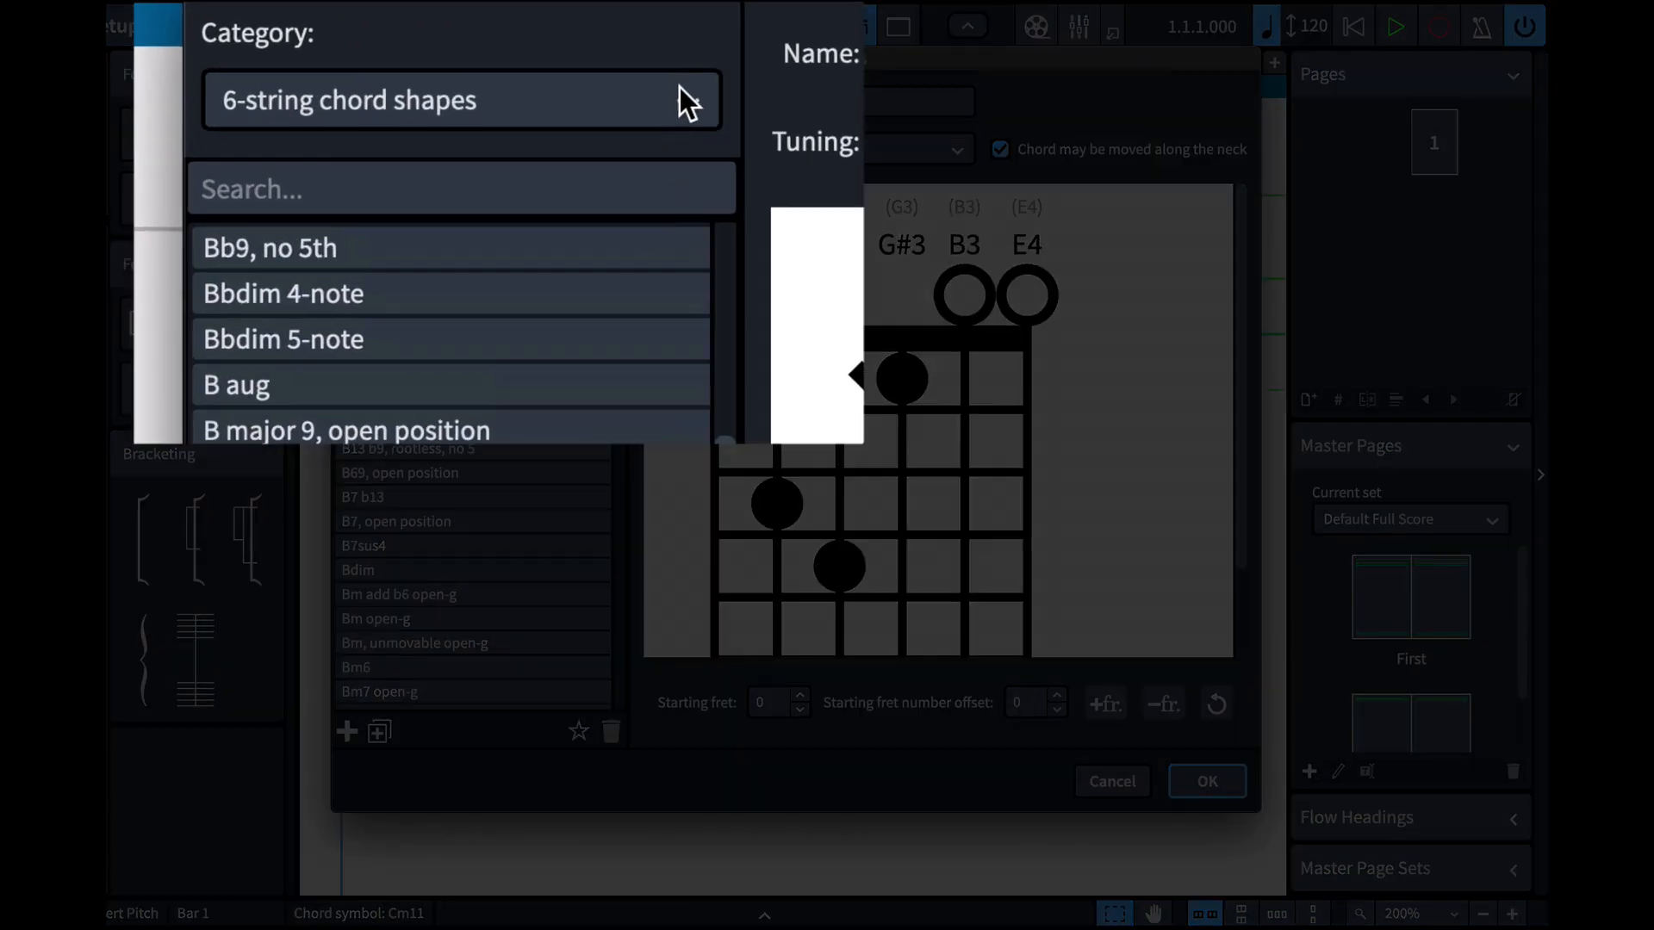
Switch the chord diagram category to 5-string chord shapes and check the tuning used for the banjo shapes
{"action": "left_click", "coordinate": [679, 86]}
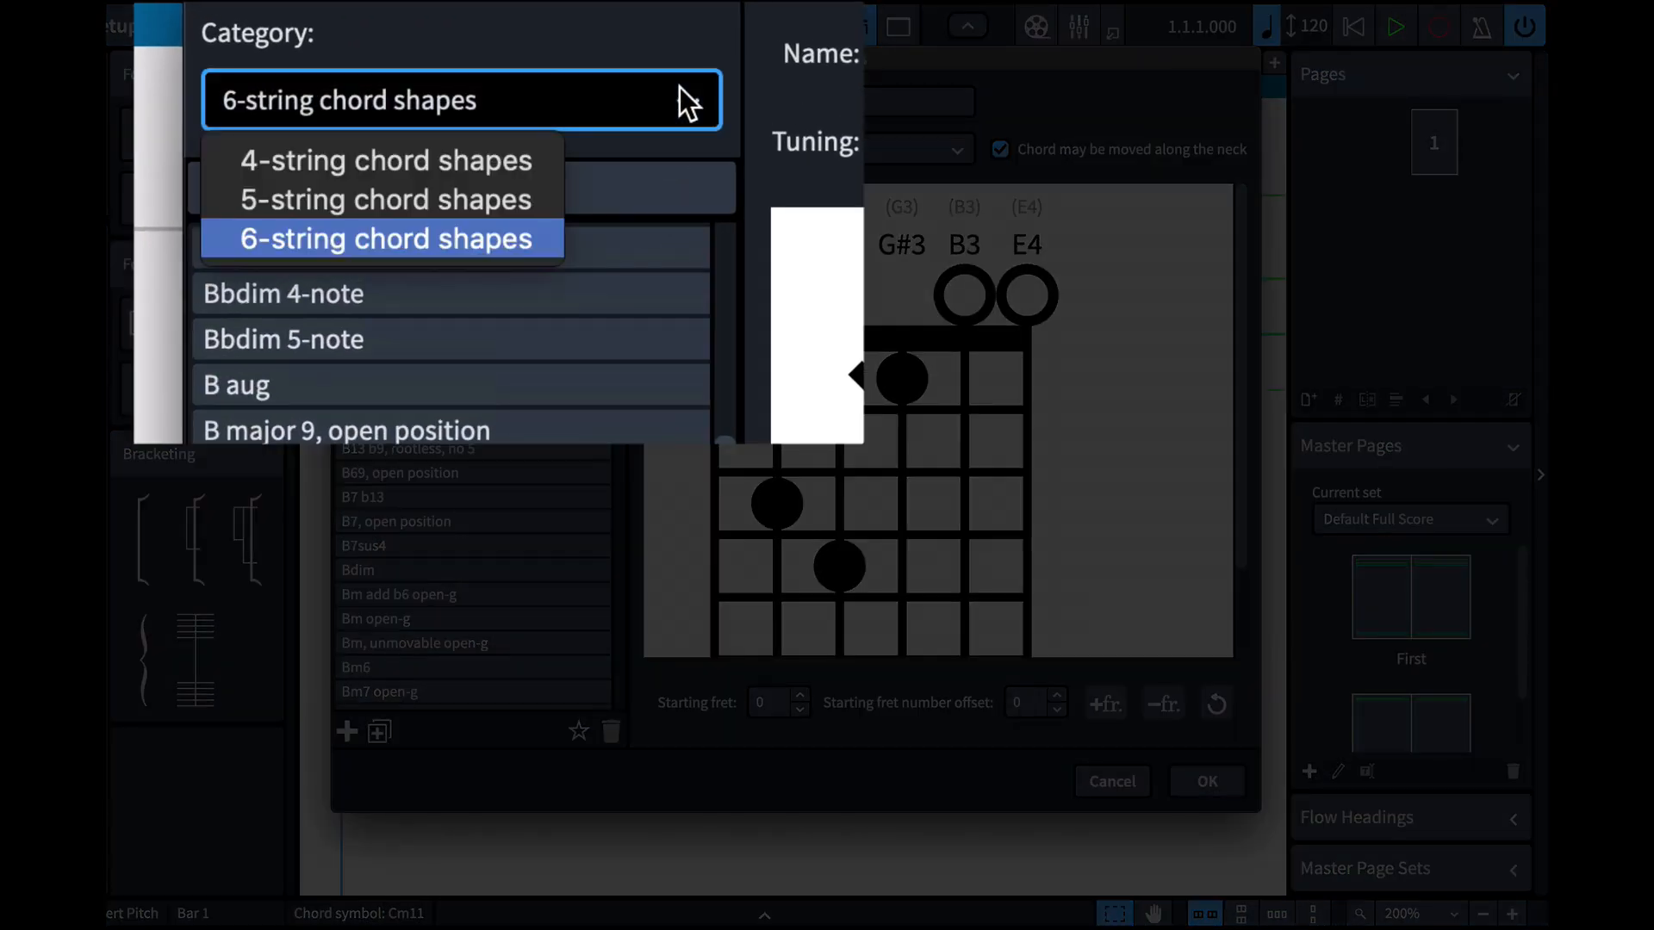
{"action": "left_click", "coordinate": [546, 162]}
{"action": "left_click", "coordinate": [910, 151]}
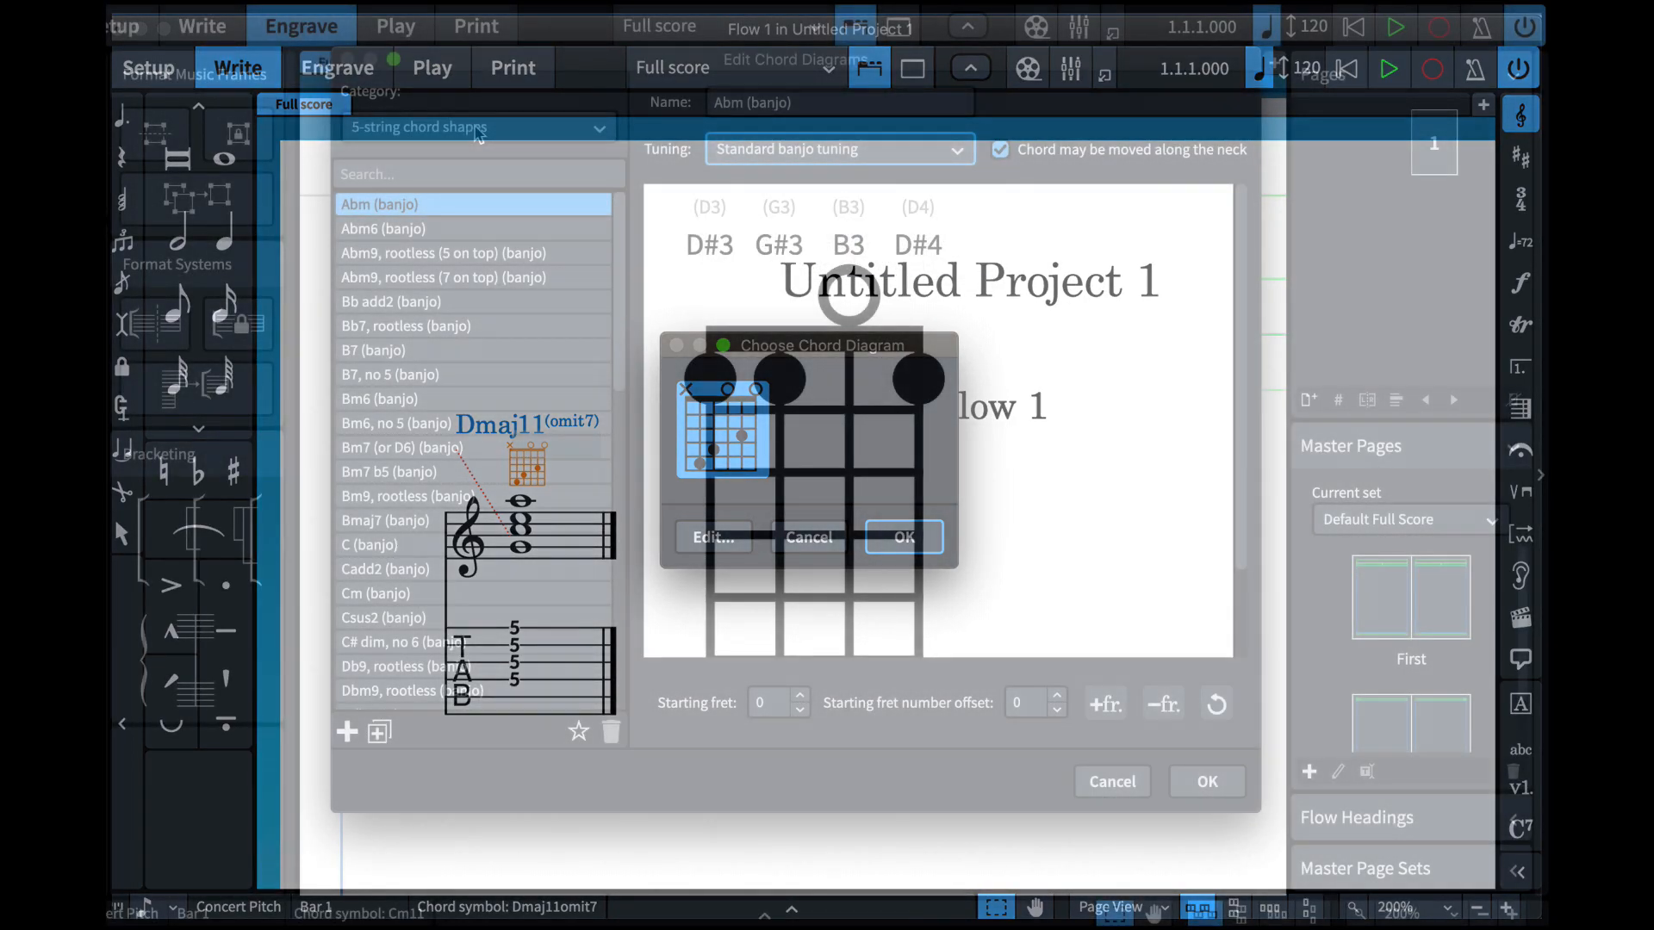
Return the category to 6-string chord shapes and browse through the list of available shapes
{"action": "left_click", "coordinate": [479, 129]}
{"action": "left_click", "coordinate": [465, 201]}
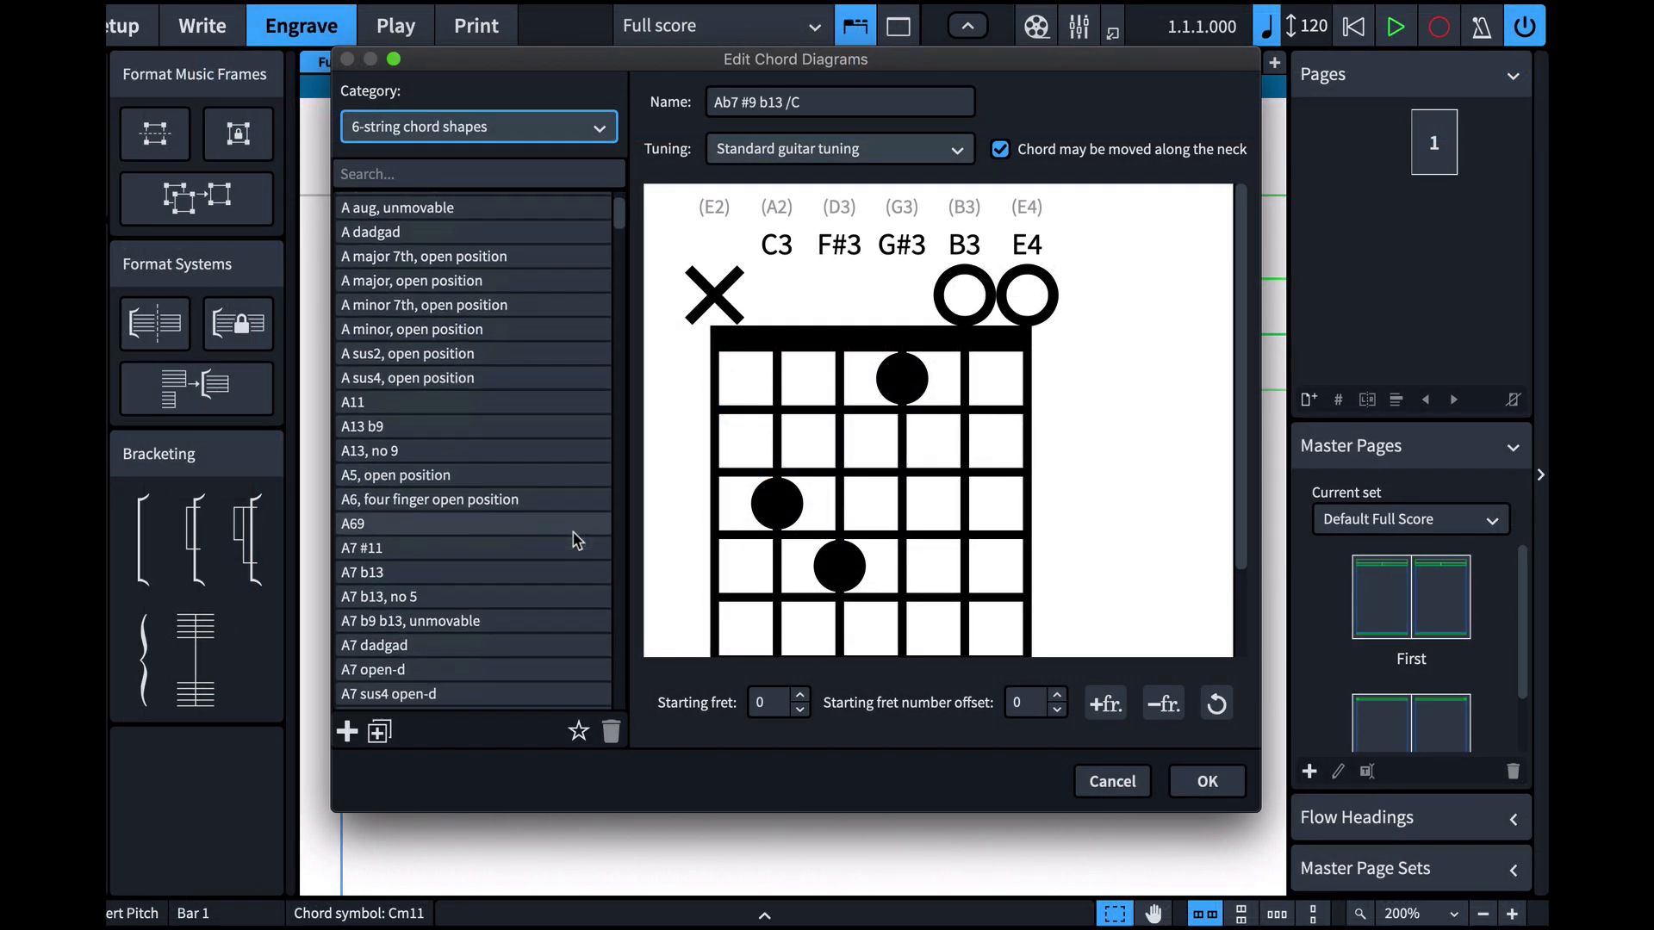
{"action": "scroll", "coordinate": [576, 540], "scroll_direction": "down", "scroll_amount": 10}
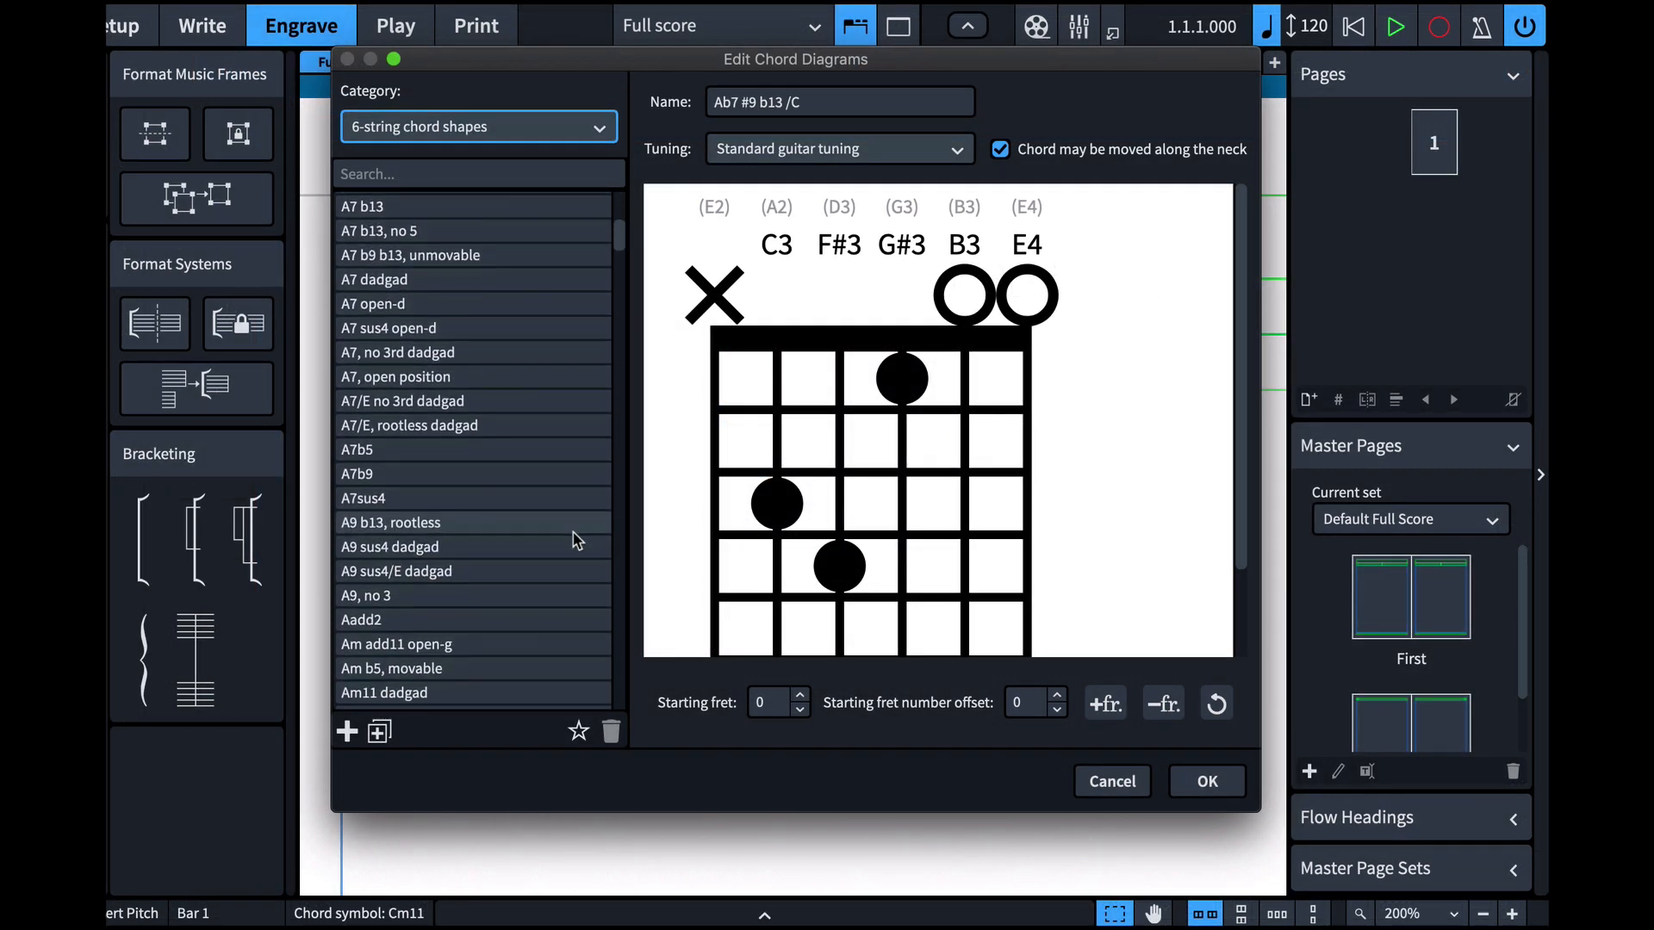
{"action": "scroll", "coordinate": [577, 540], "scroll_direction": "down", "scroll_amount": 4}
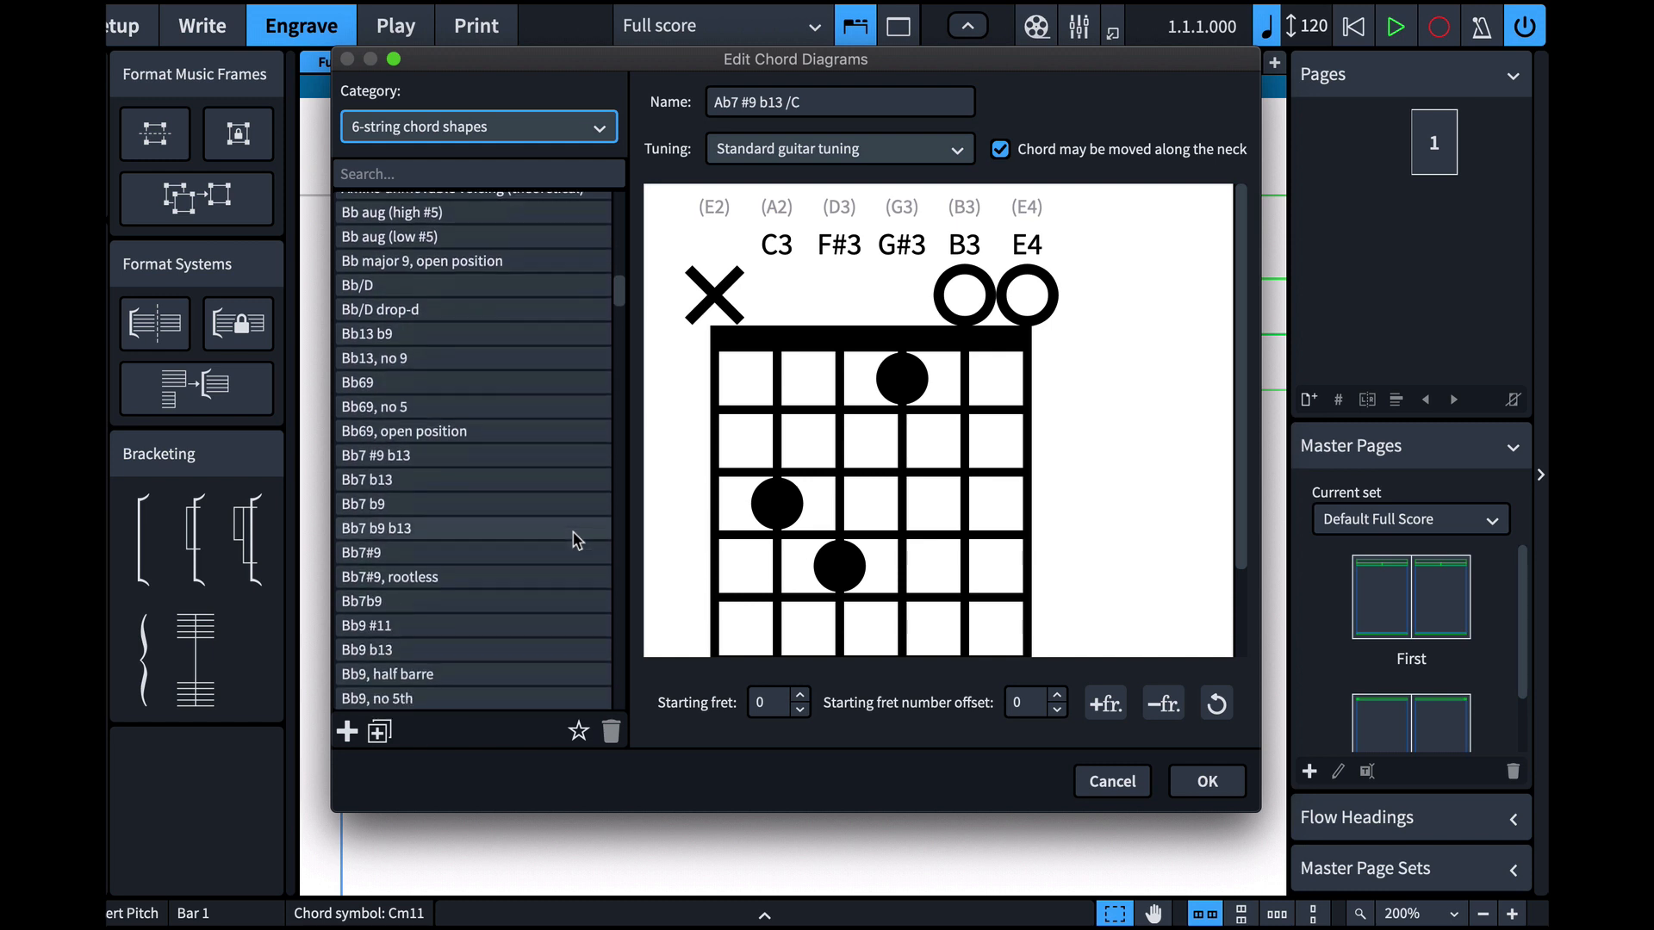
{"action": "scroll", "coordinate": [576, 540], "scroll_direction": "down", "scroll_amount": 7}
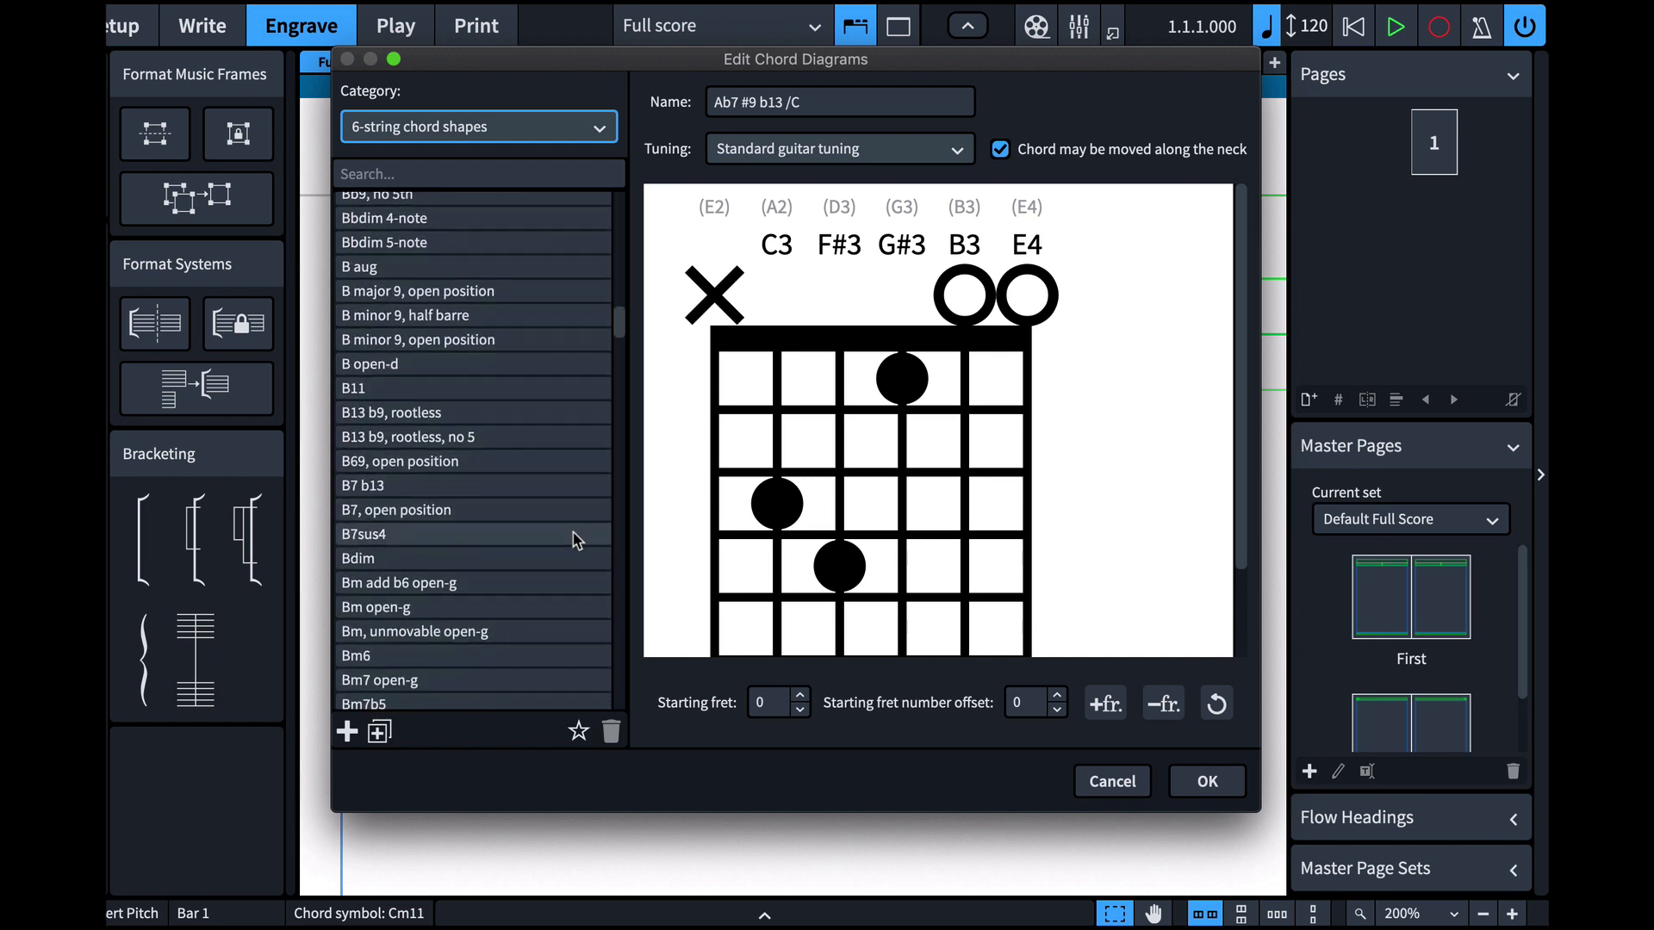
{"action": "scroll", "coordinate": [576, 541], "scroll_direction": "down", "scroll_amount": 2}
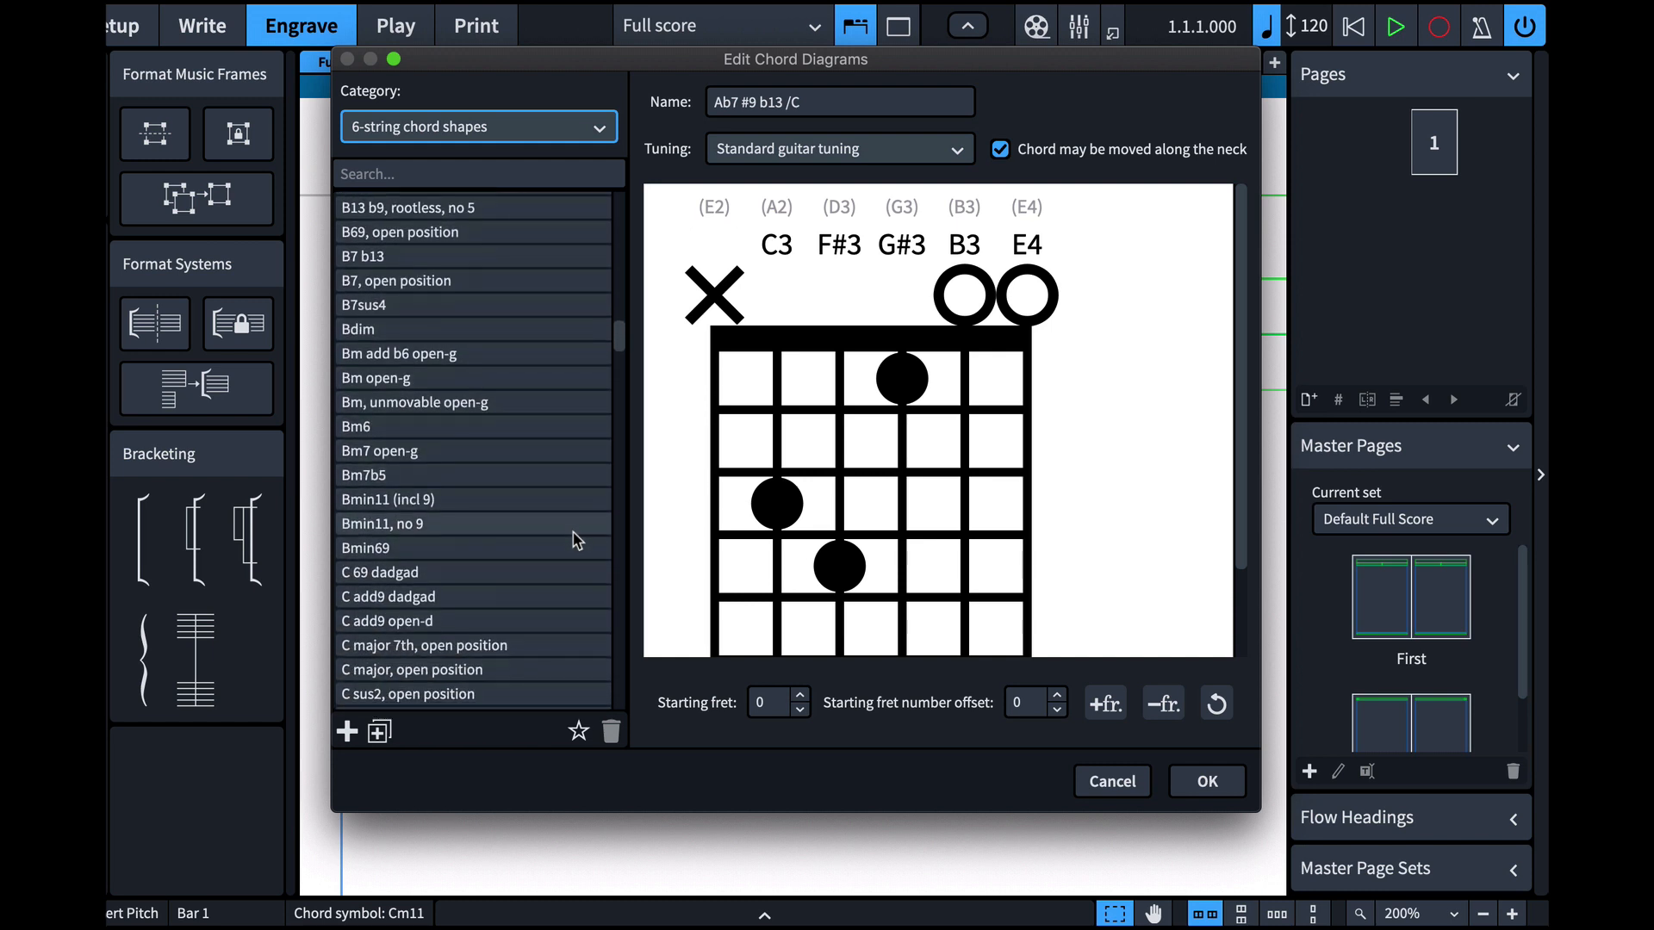
{"action": "scroll", "coordinate": [576, 540], "scroll_direction": "down", "scroll_amount": 8}
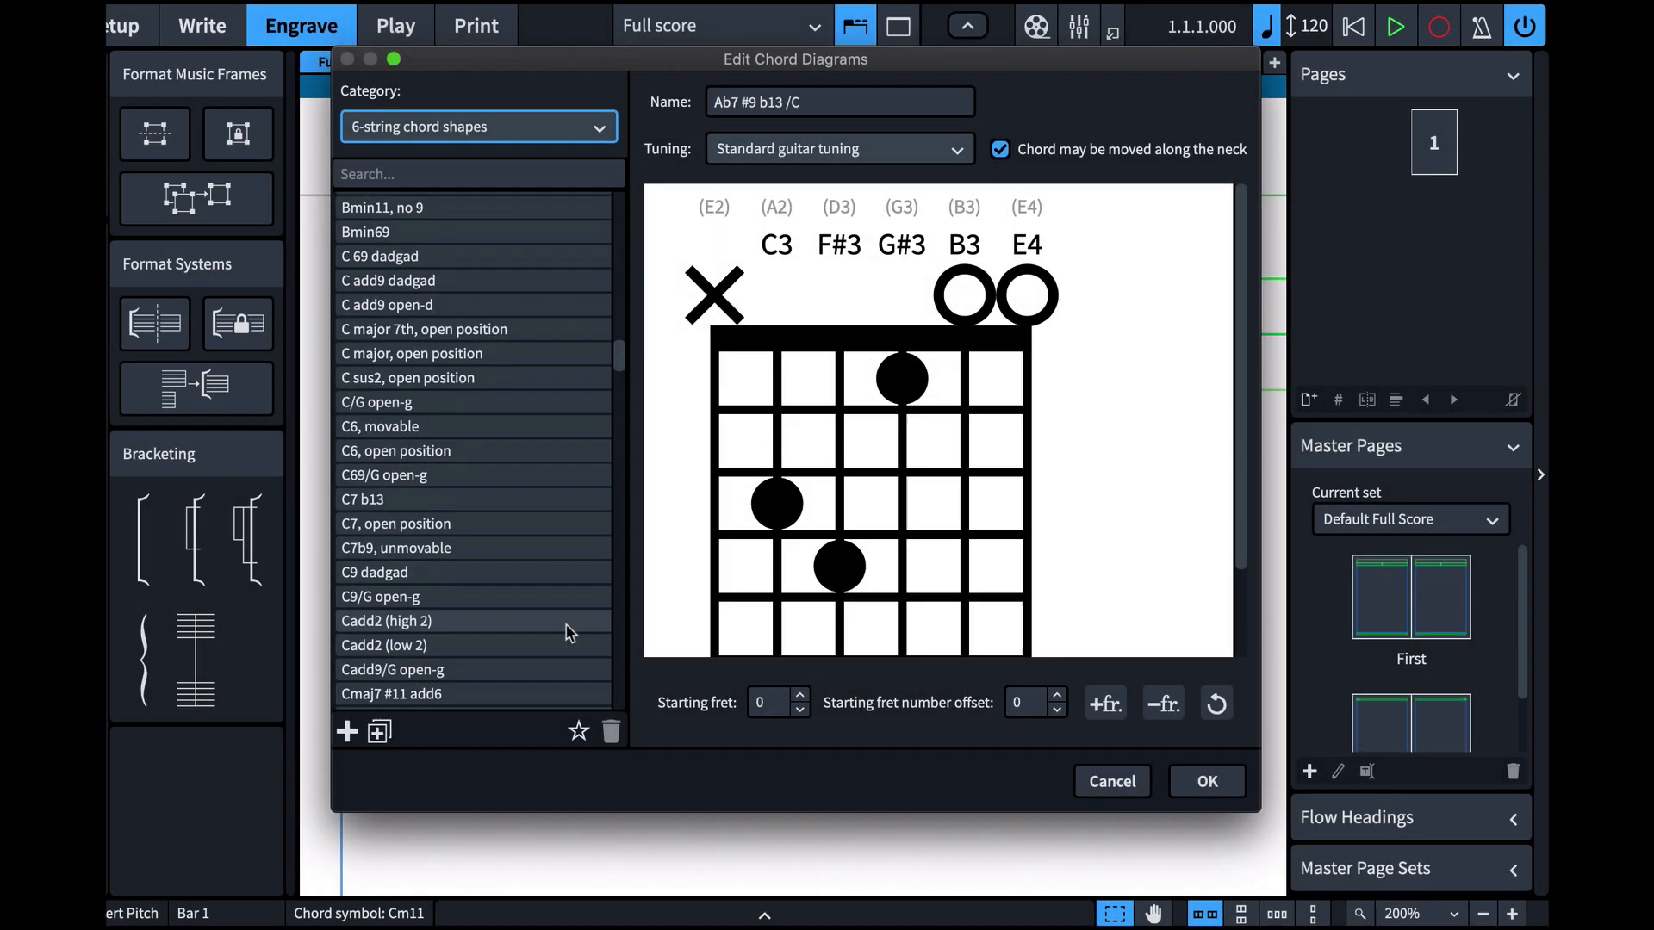
{"action": "scroll", "coordinate": [570, 632], "scroll_direction": "down", "scroll_amount": 4}
{"action": "scroll", "coordinate": [570, 631], "scroll_direction": "down", "scroll_amount": 3}
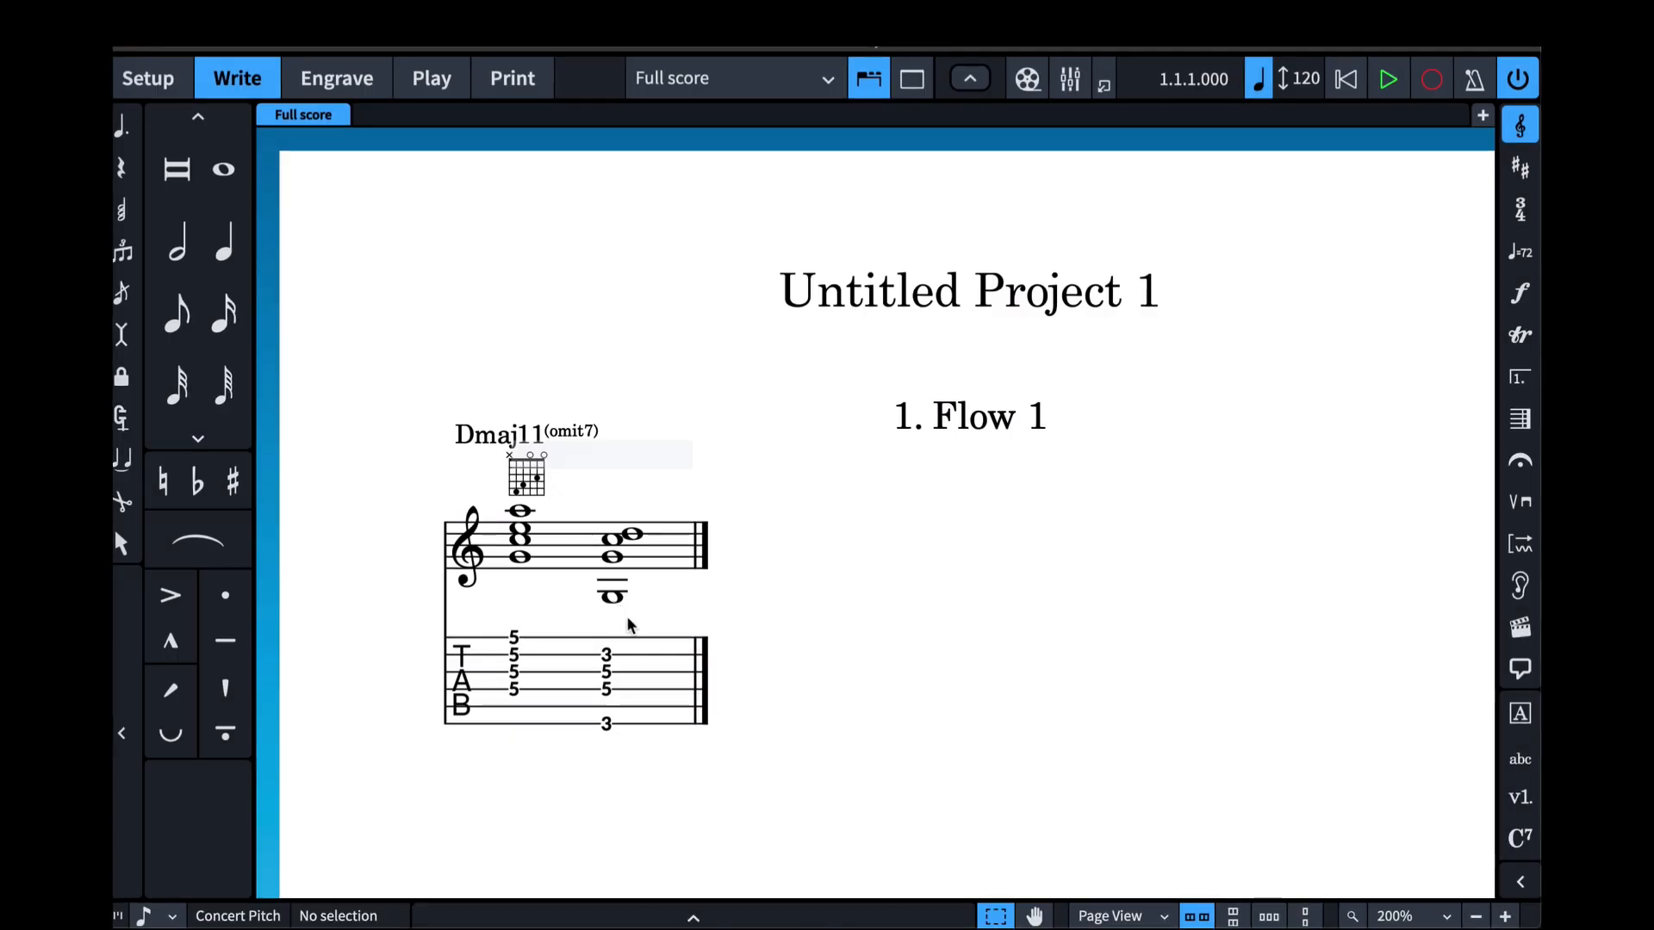
Add the left-hand fingering T to the G2 in the second chord and open fingering entry for the G above it
{"action": "left_click", "coordinate": [613, 596]}
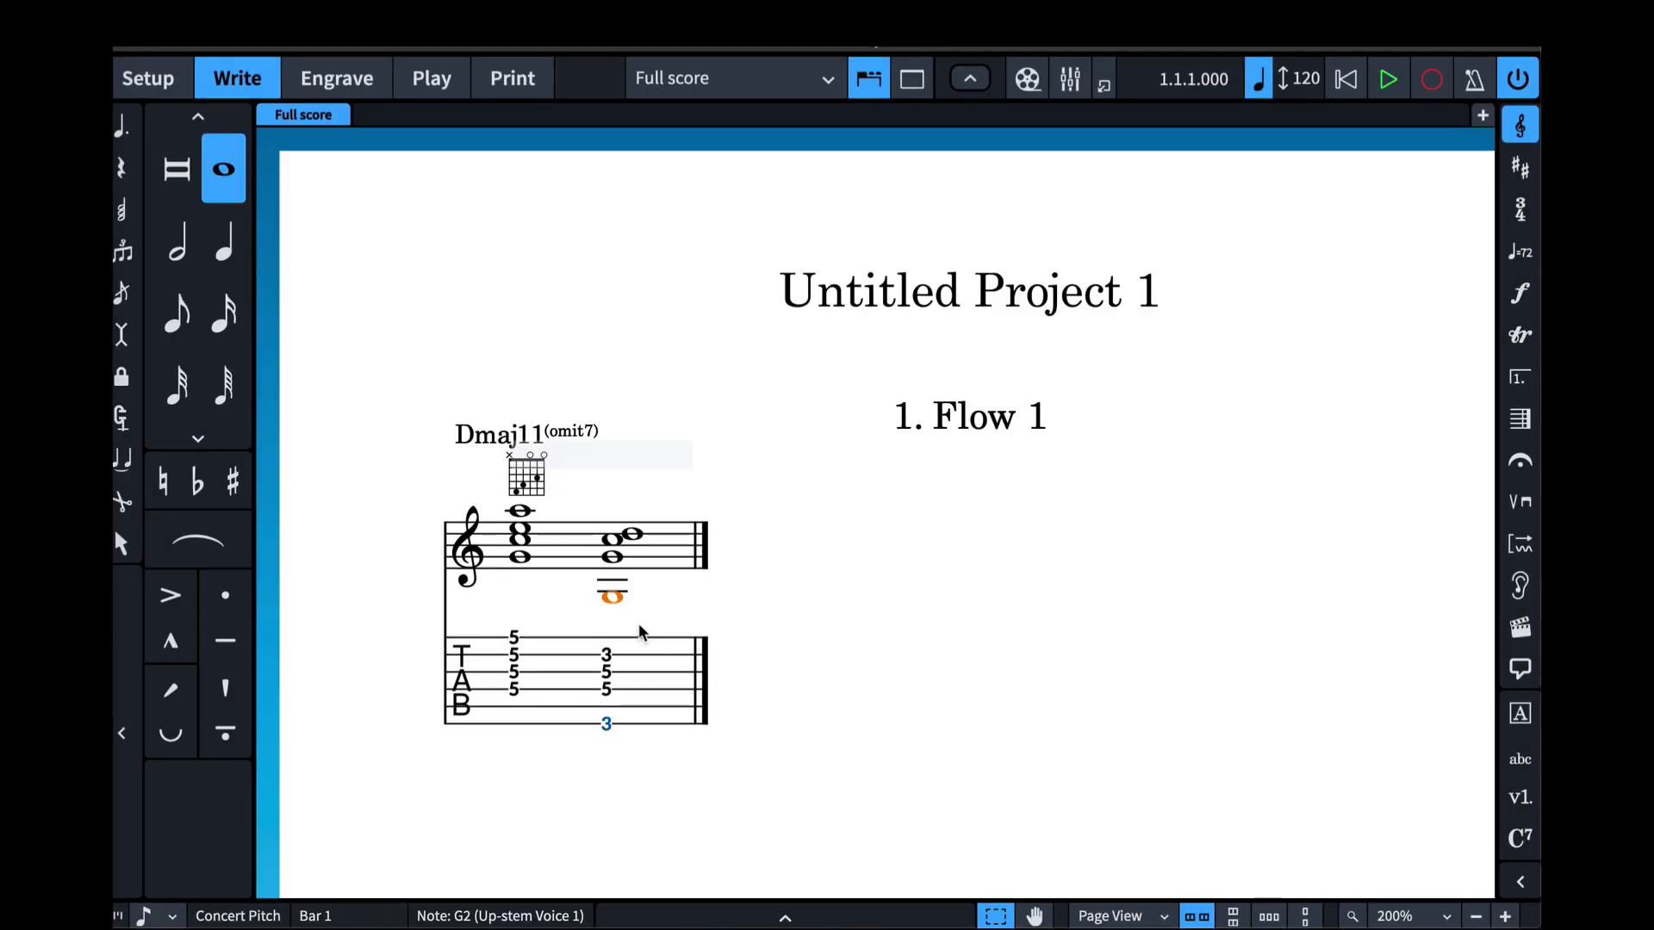
{"action": "key", "text": "shift+f"}
{"action": "type", "text": "T"}
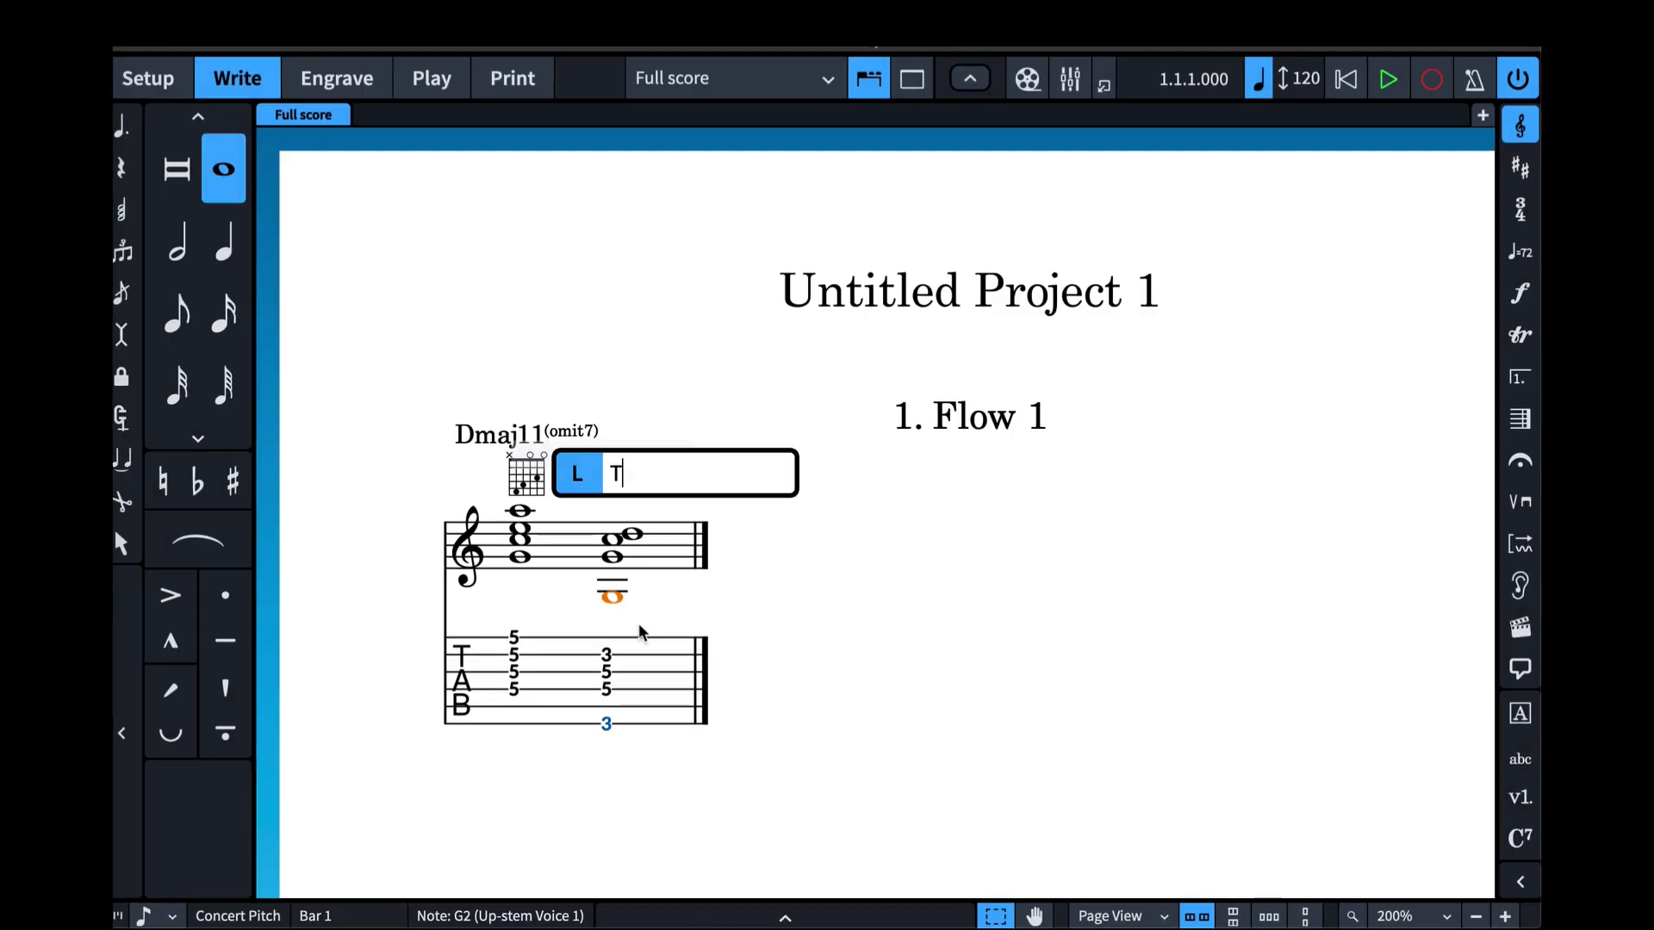
{"action": "key", "text": "Return"}
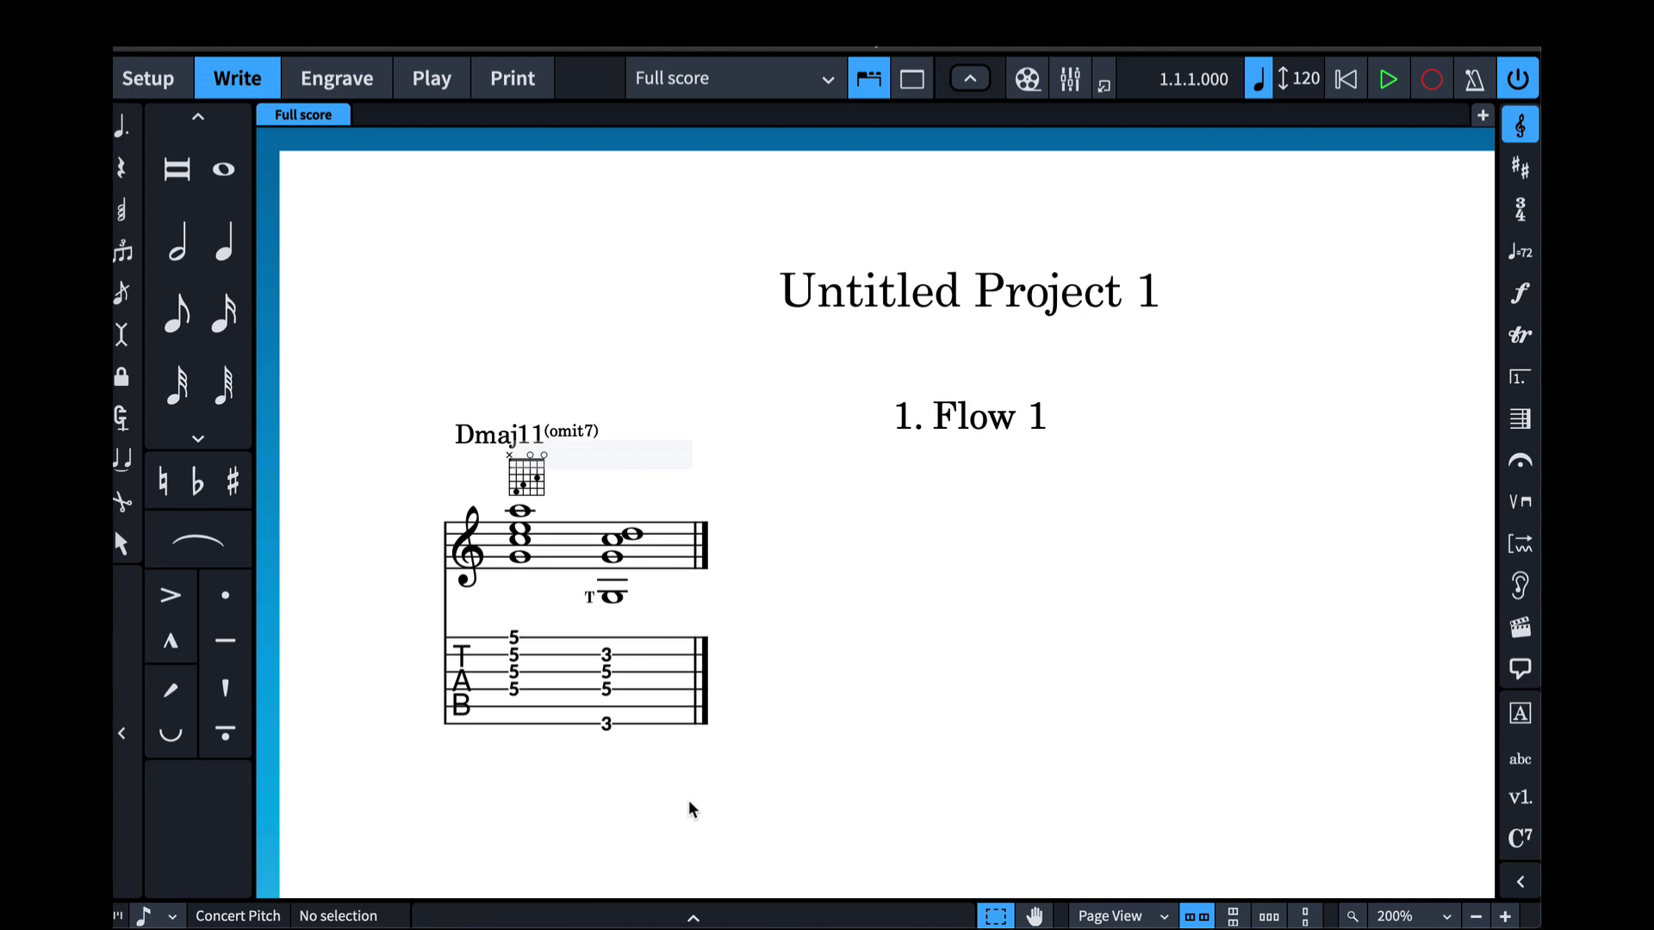
{"action": "left_click", "coordinate": [613, 559]}
{"action": "key", "text": "shift+f"}
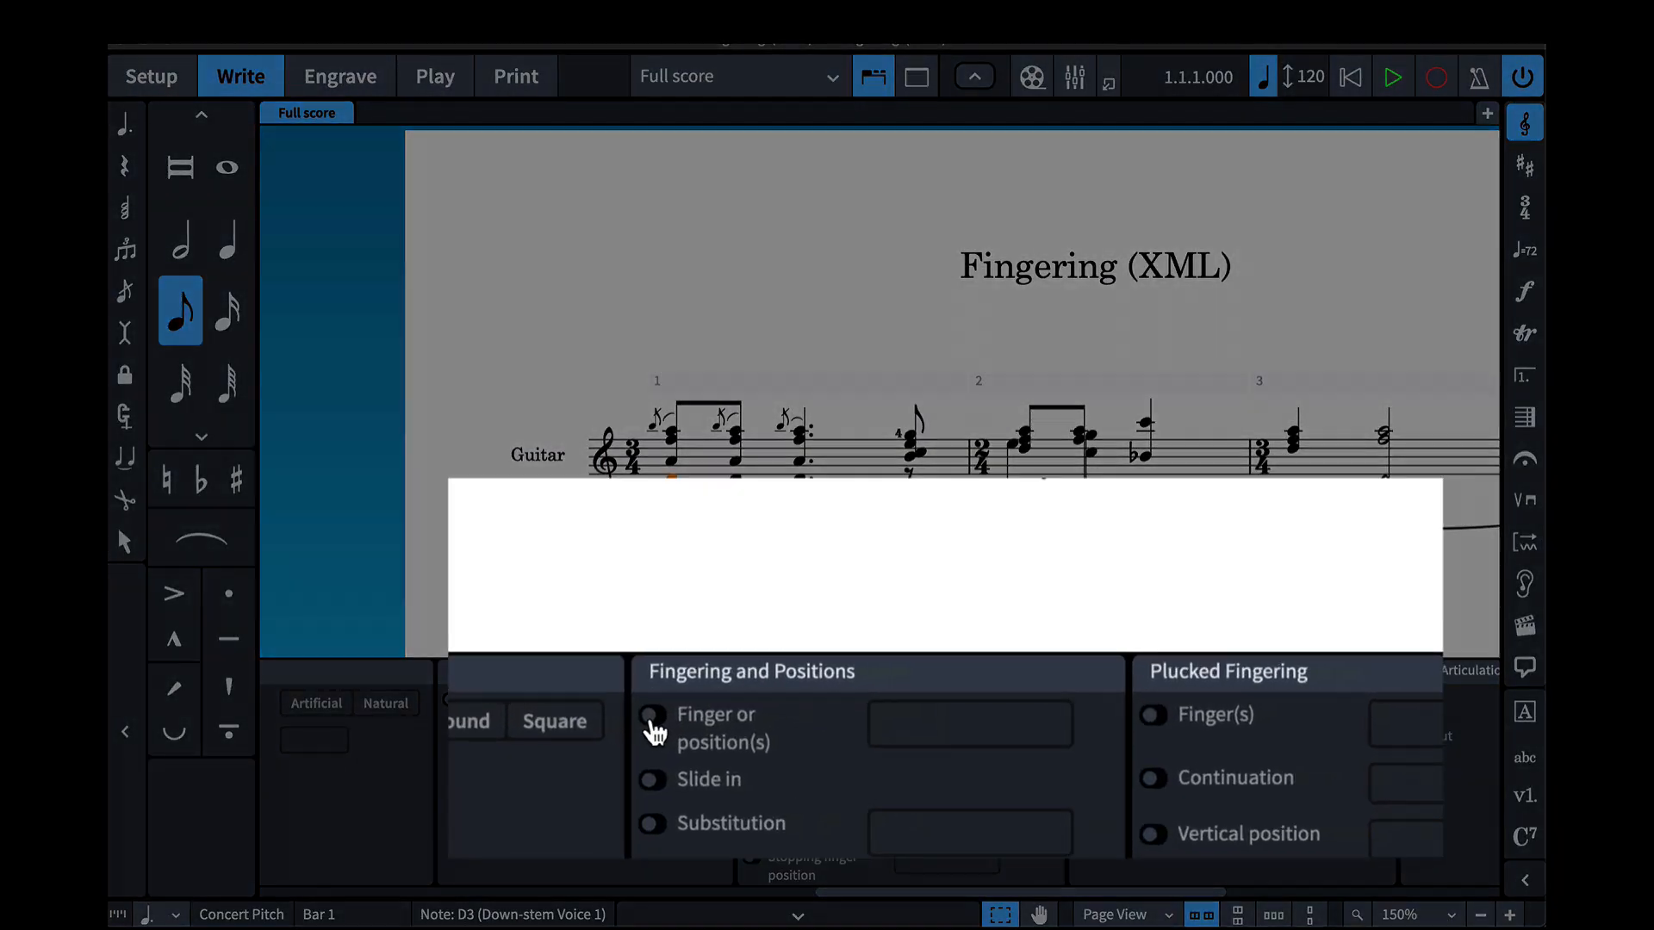
Enable the finger or position property for the D3 at the start of bar 1 and set it to open
{"action": "left_click", "coordinate": [653, 717]}
{"action": "type", "text": "o"}
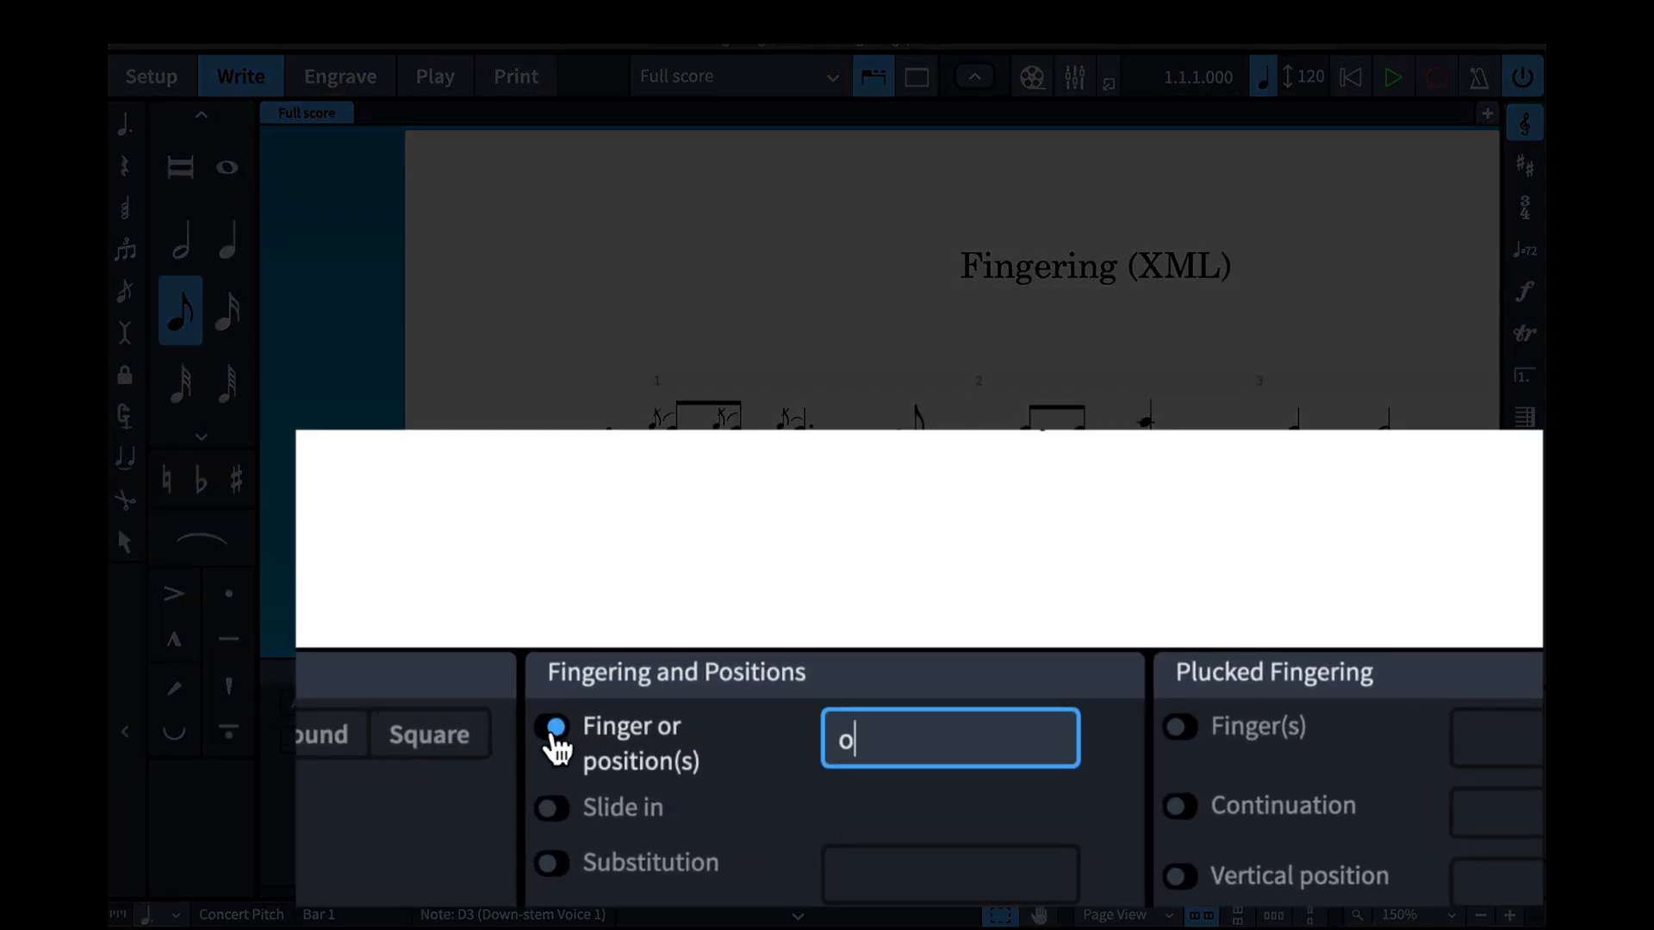
{"action": "type", "text": "pen"}
{"action": "key", "text": "Return"}
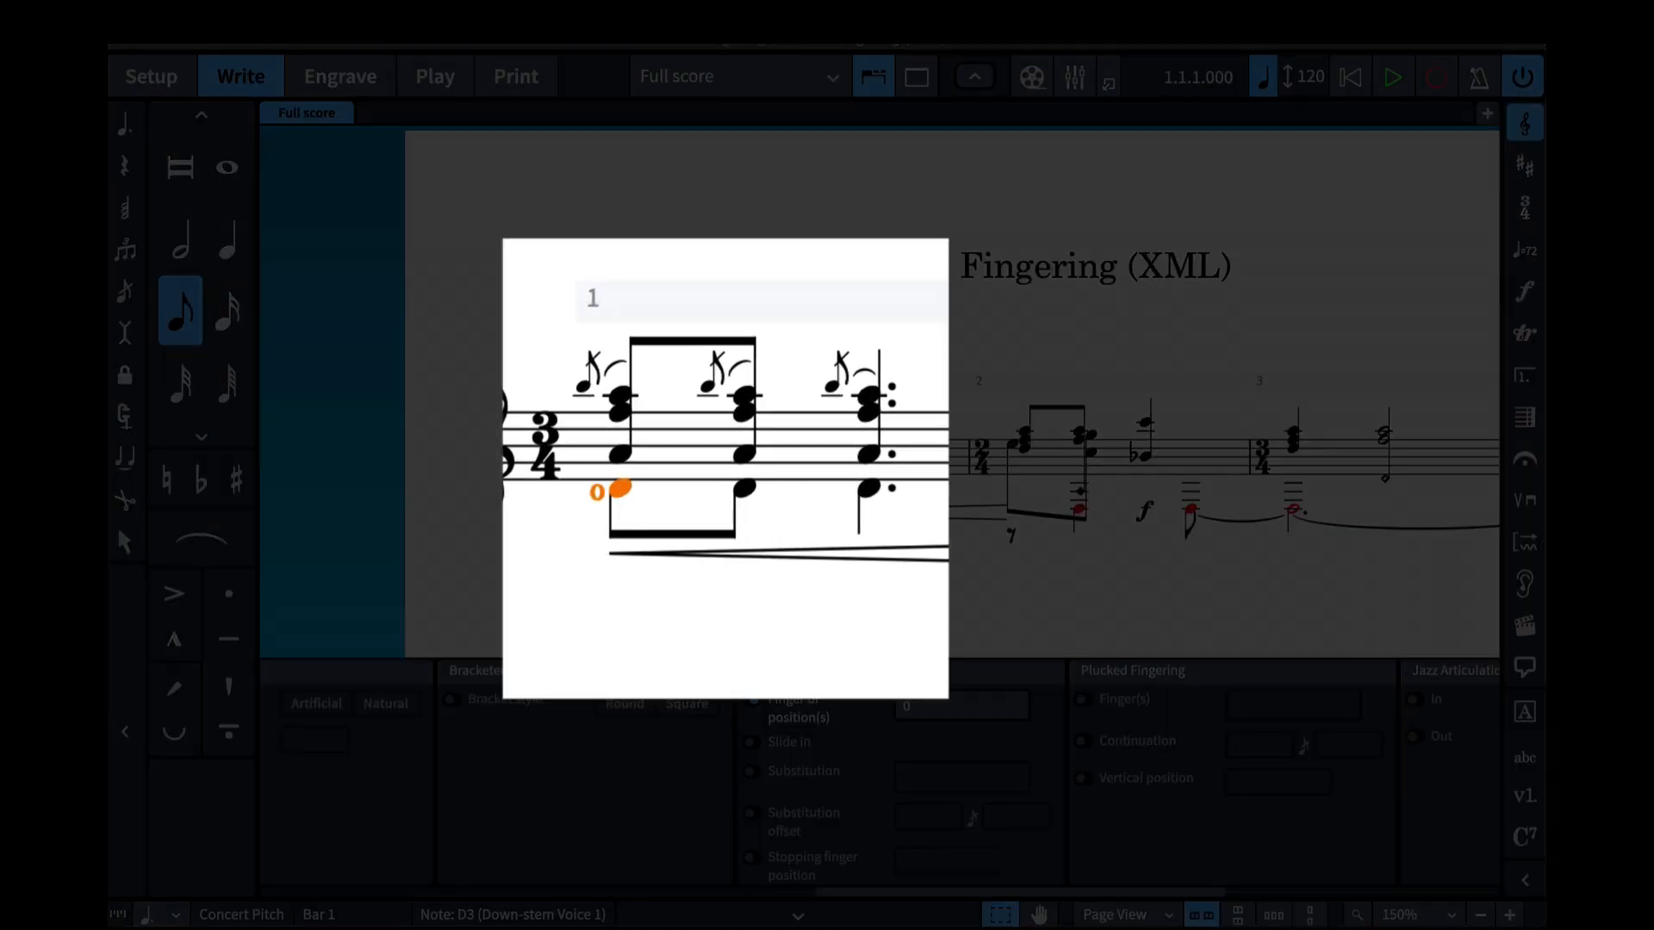
{"action": "key", "text": "Escape"}
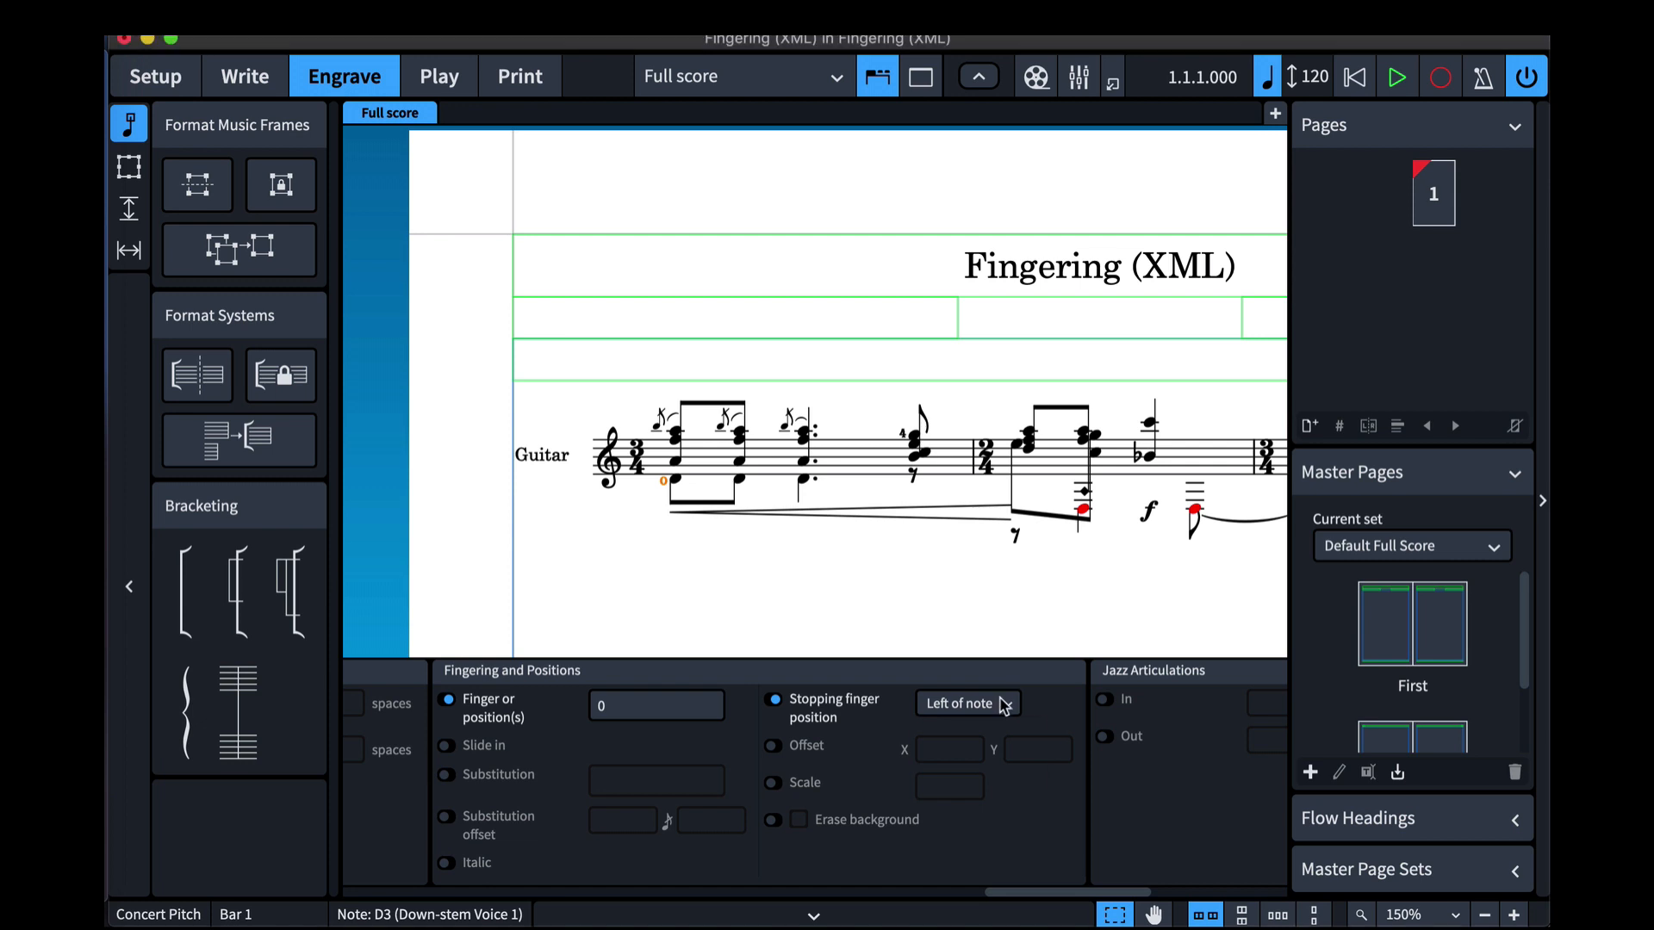
Try the D3's stopping finger position as Right of note and Outside staff, and return it to Left of note
{"action": "left_click", "coordinate": [1001, 703]}
{"action": "left_click", "coordinate": [1006, 774]}
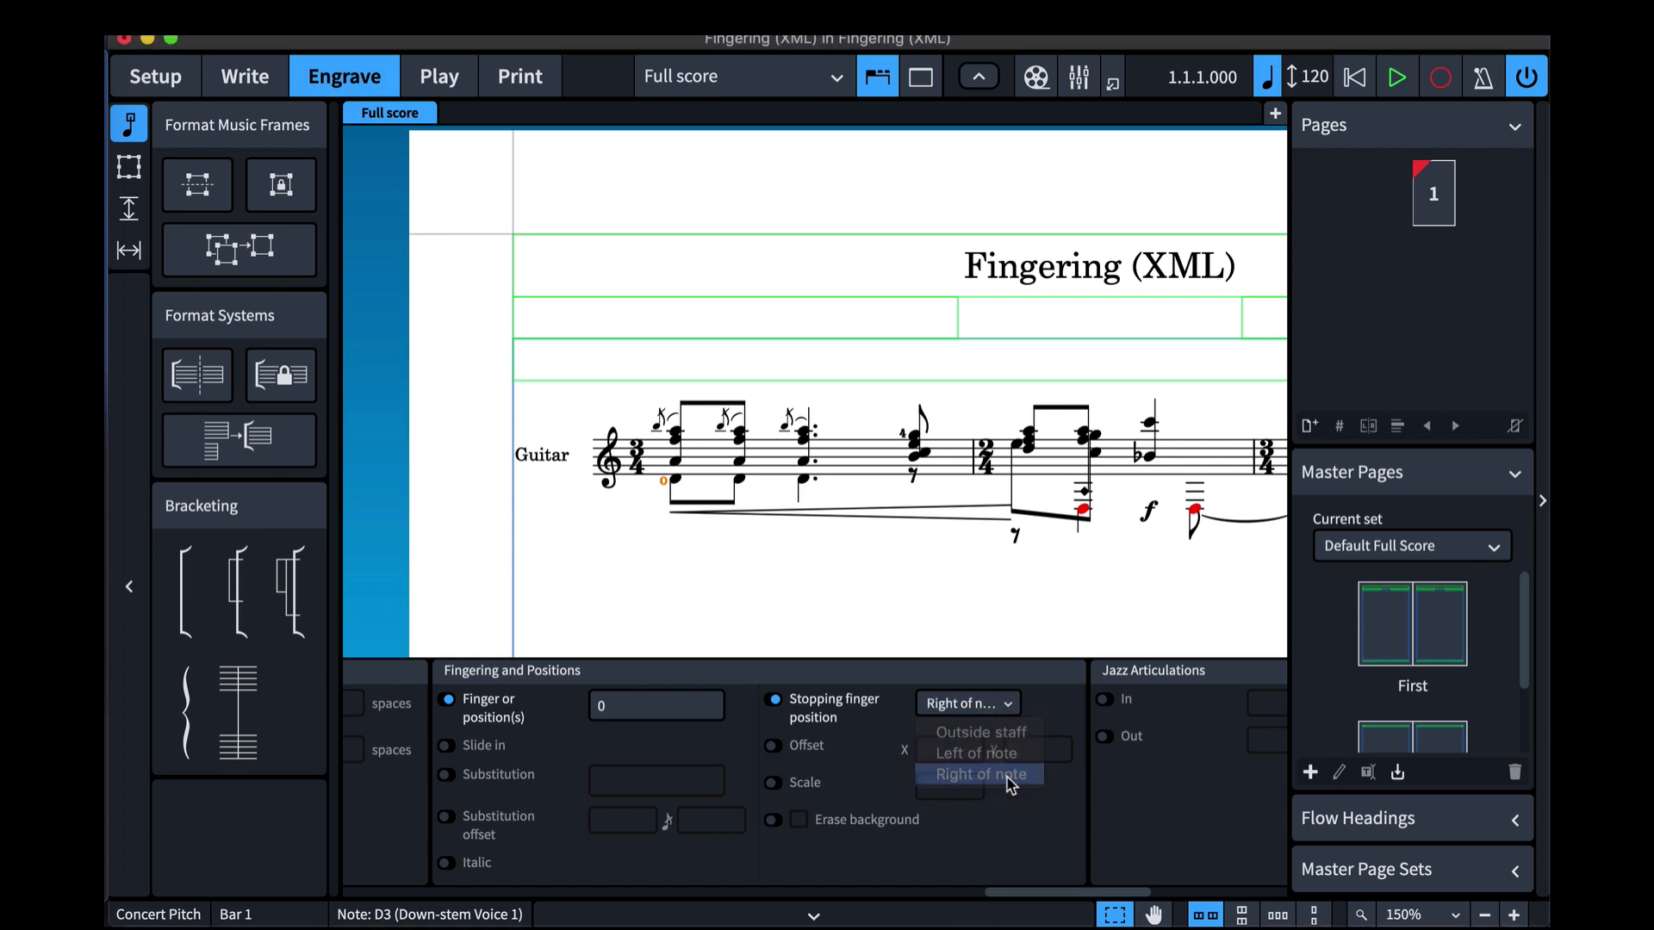
{"action": "left_click", "coordinate": [1008, 703]}
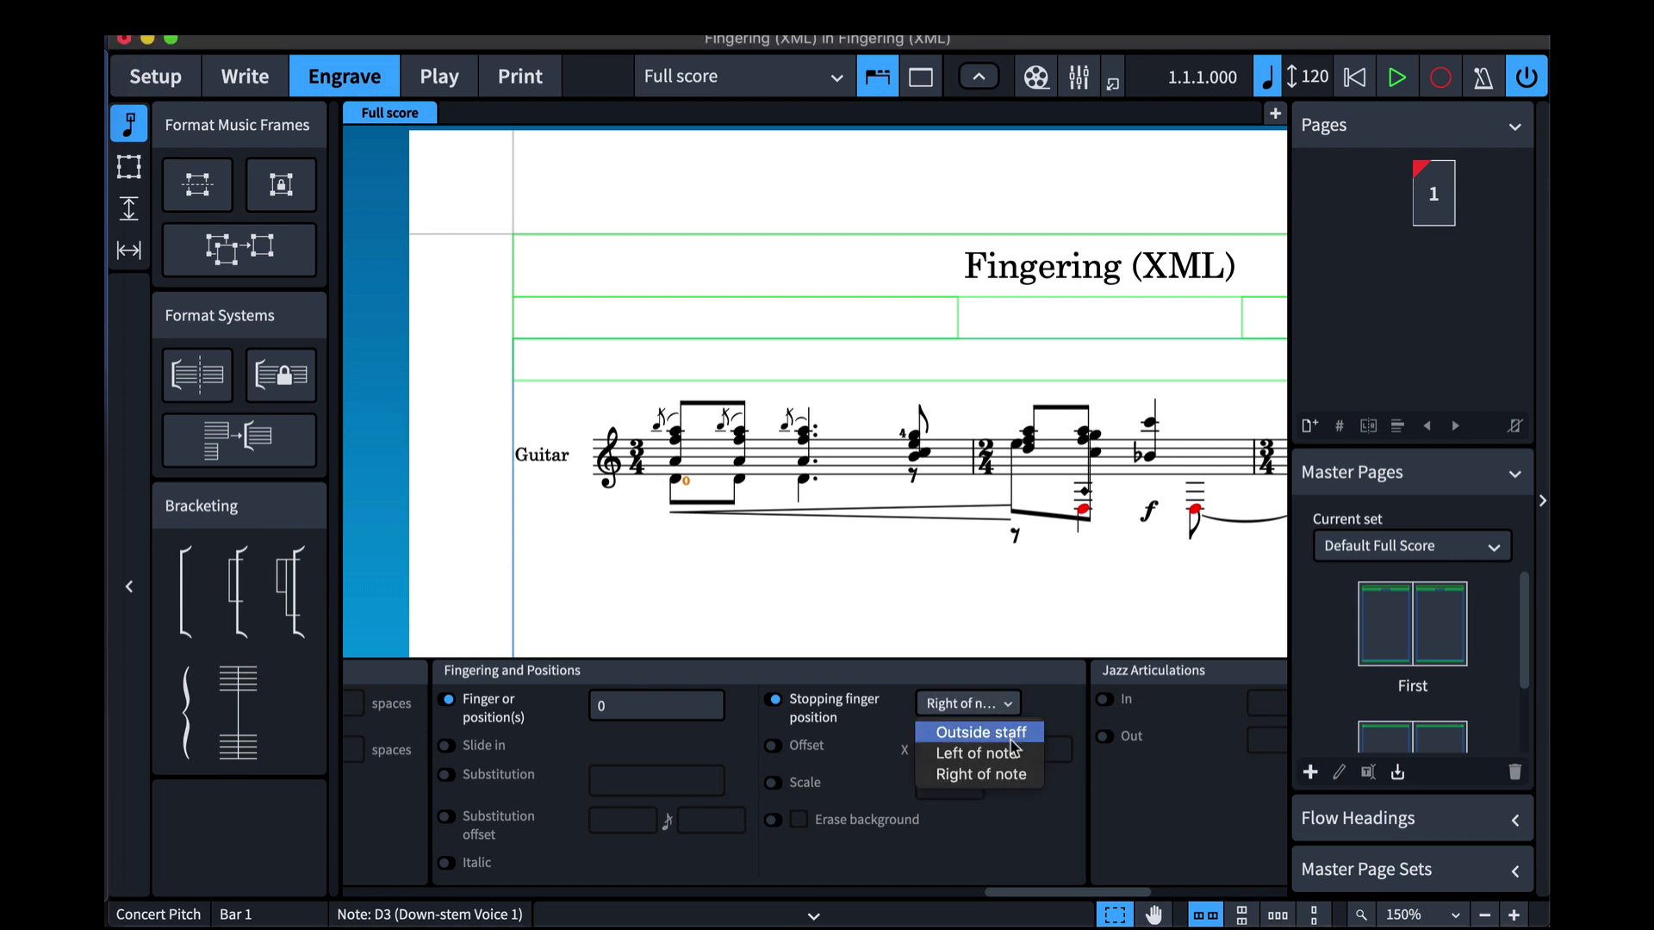
{"action": "left_click", "coordinate": [1010, 733]}
{"action": "left_click", "coordinate": [1002, 703]}
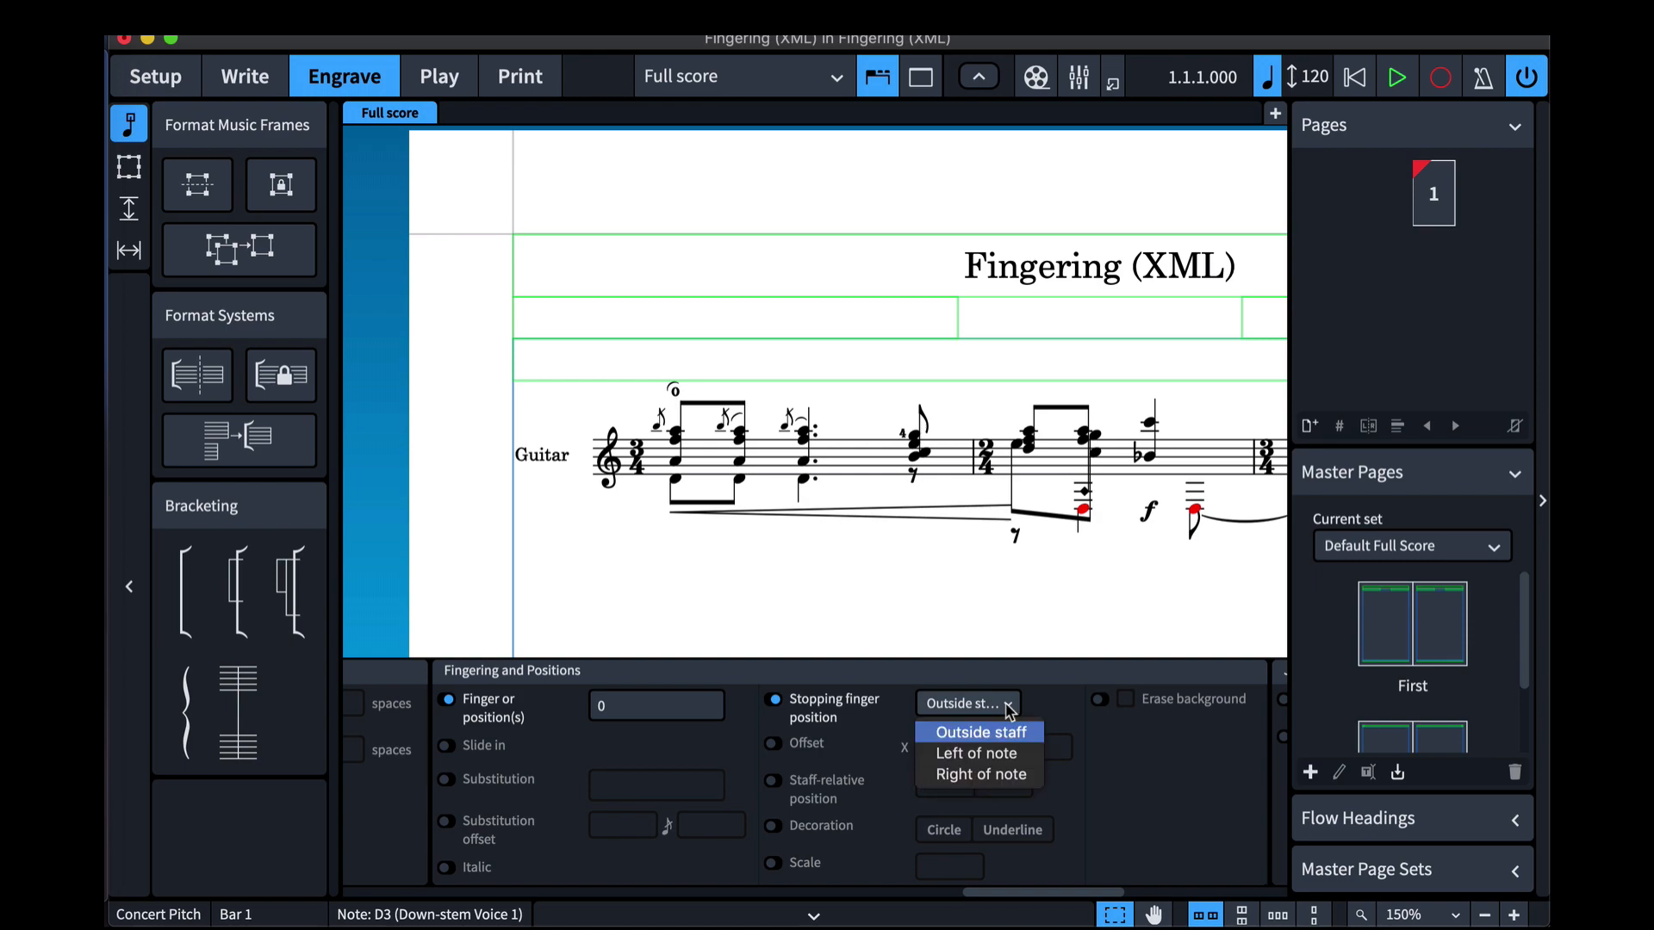
{"action": "left_click", "coordinate": [1010, 755]}
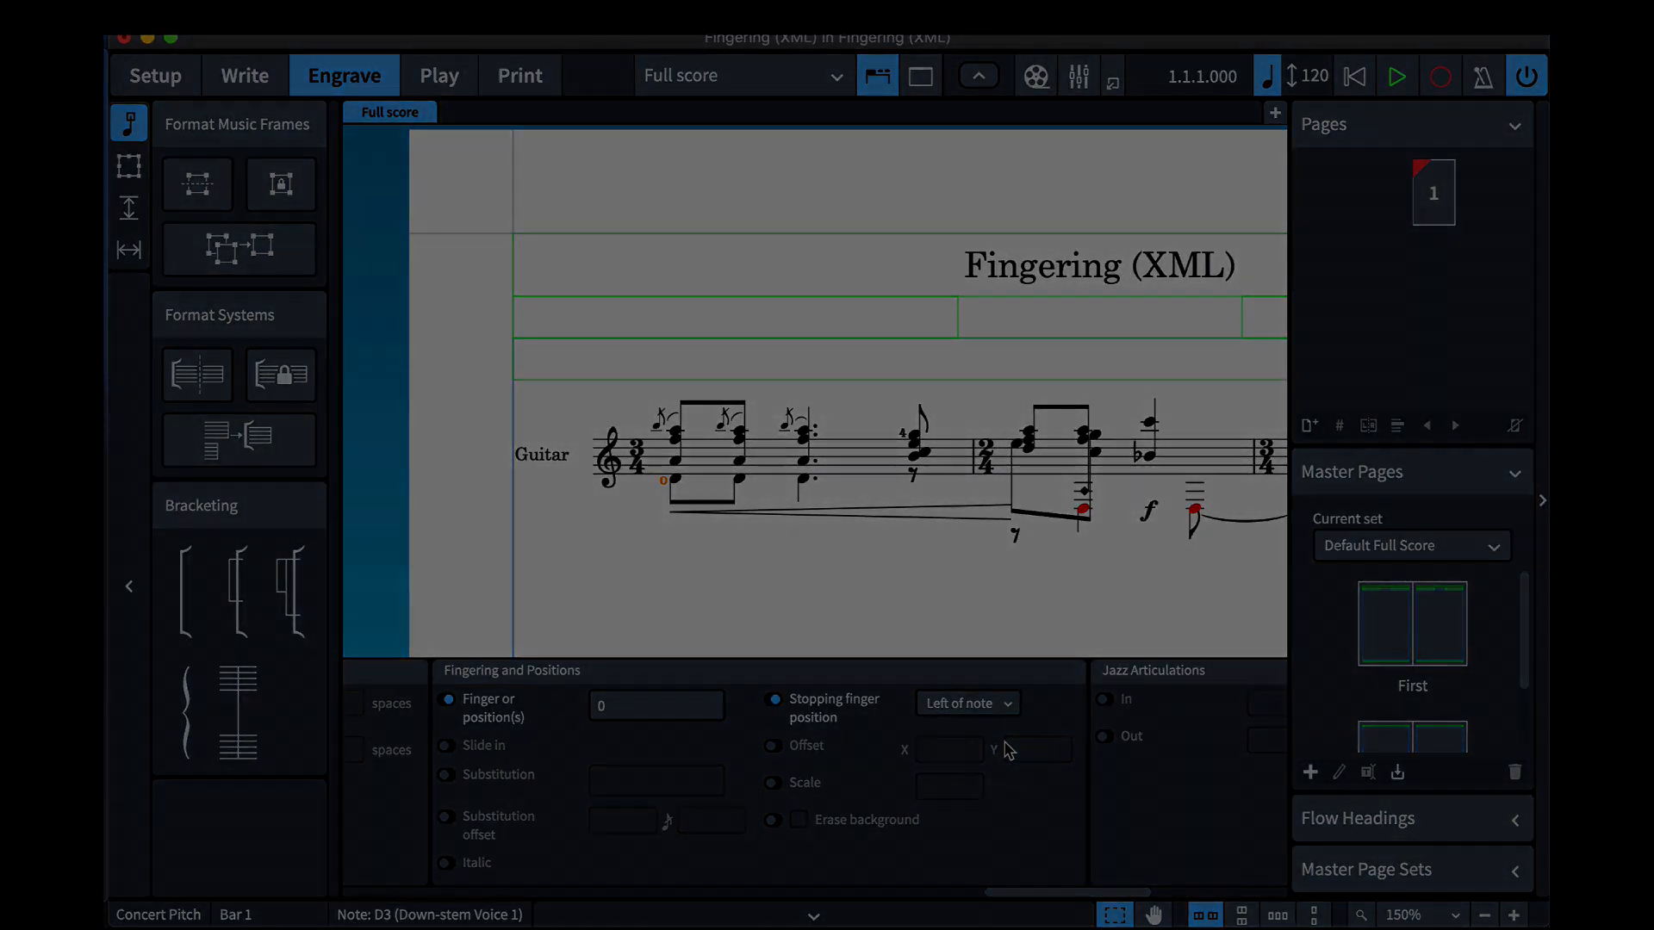